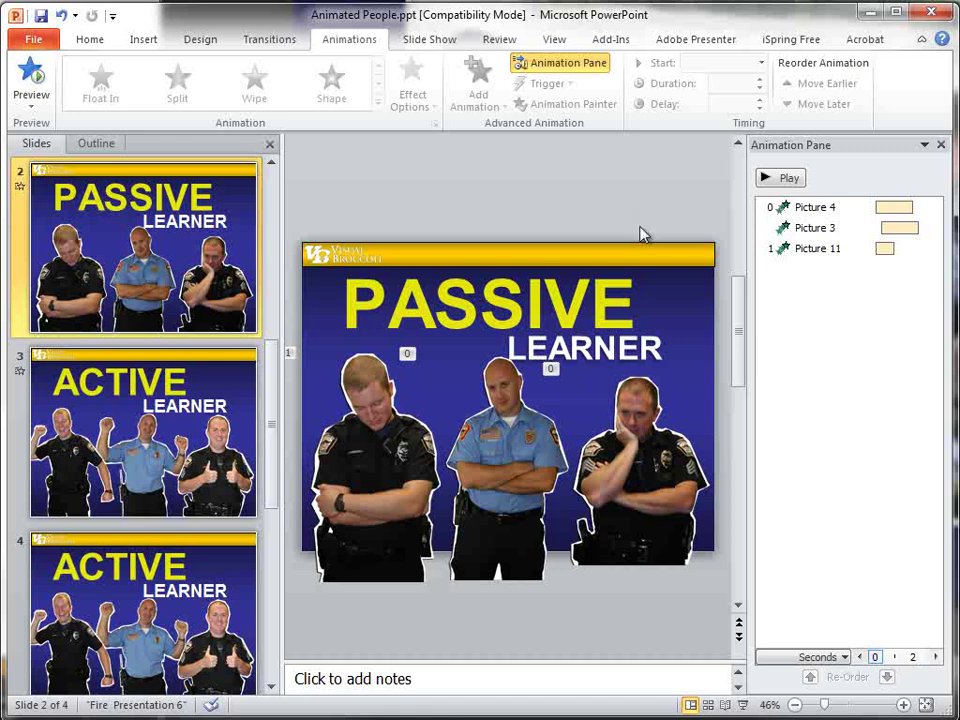
Step: Check the officer photos' existing animations, then delete the Picture 11 entries until the Animation Pane is empty
left_click(445, 466)
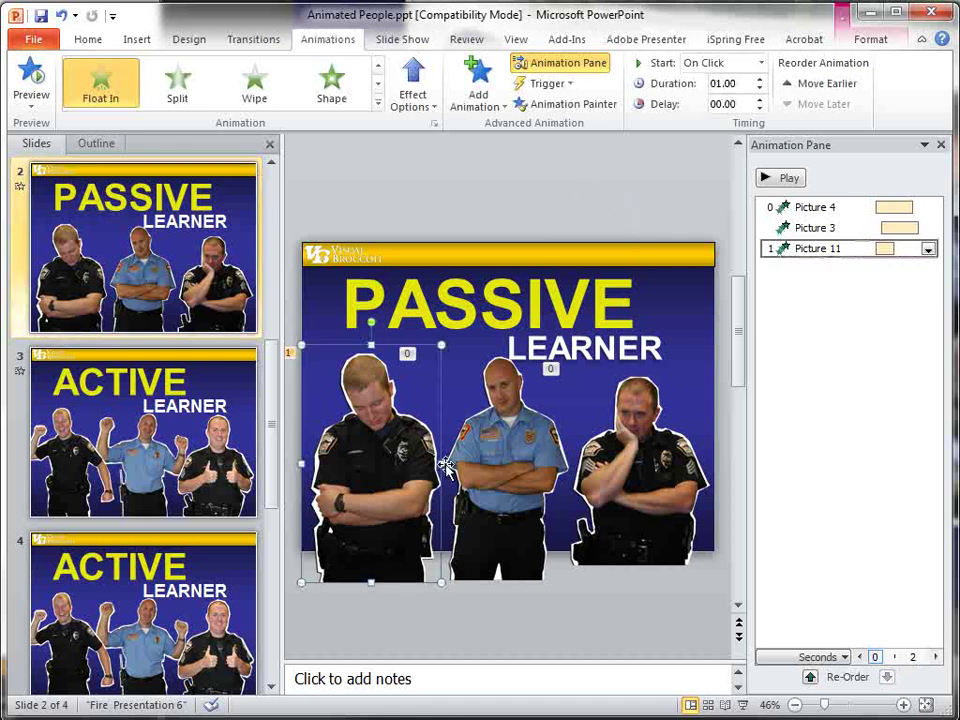
double_click(851, 252)
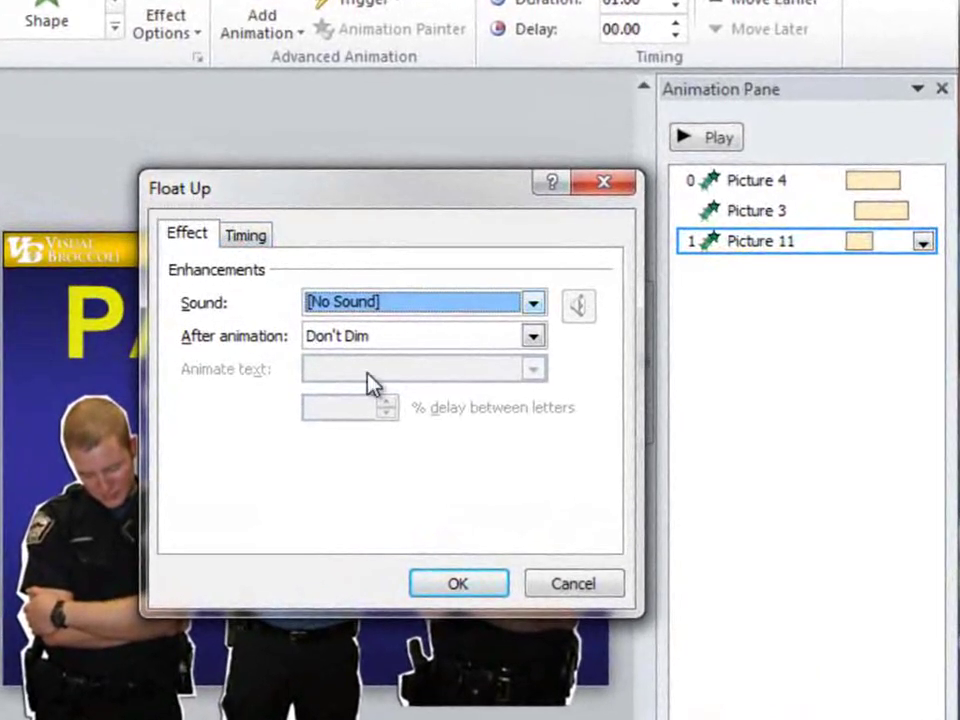
left_click(570, 585)
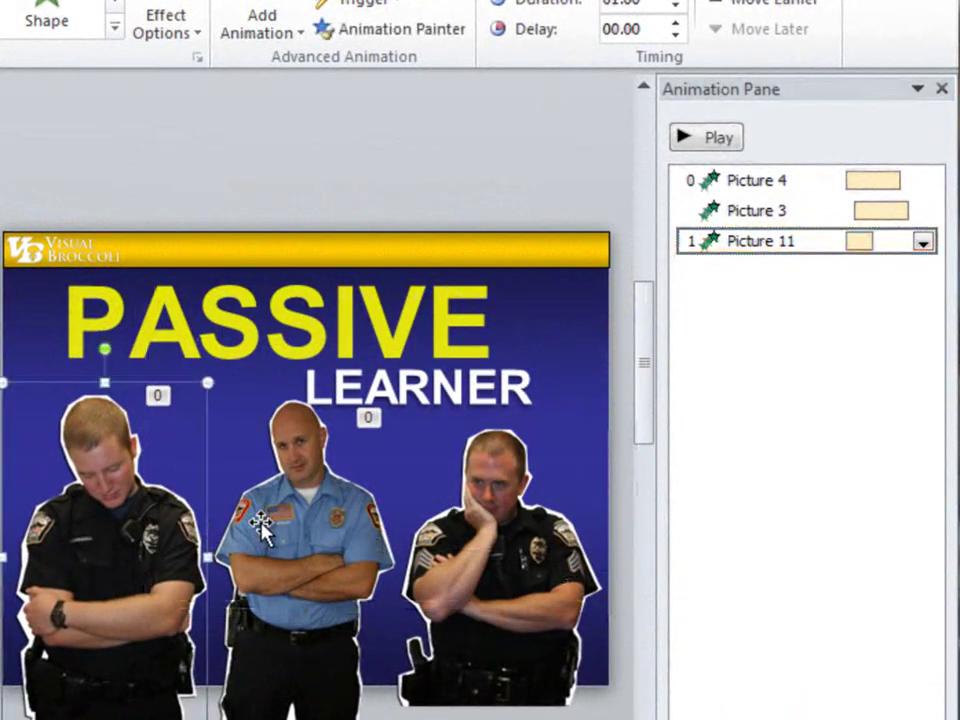
left_click(262, 527)
left_click(525, 525)
left_click(293, 542)
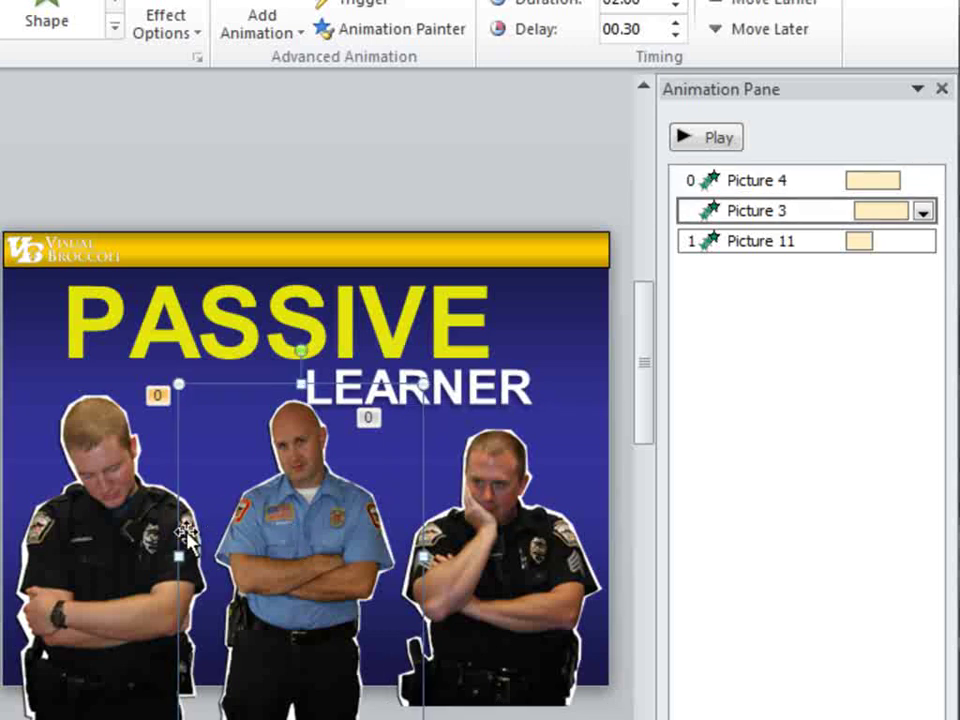
left_click(161, 542)
left_click(346, 206)
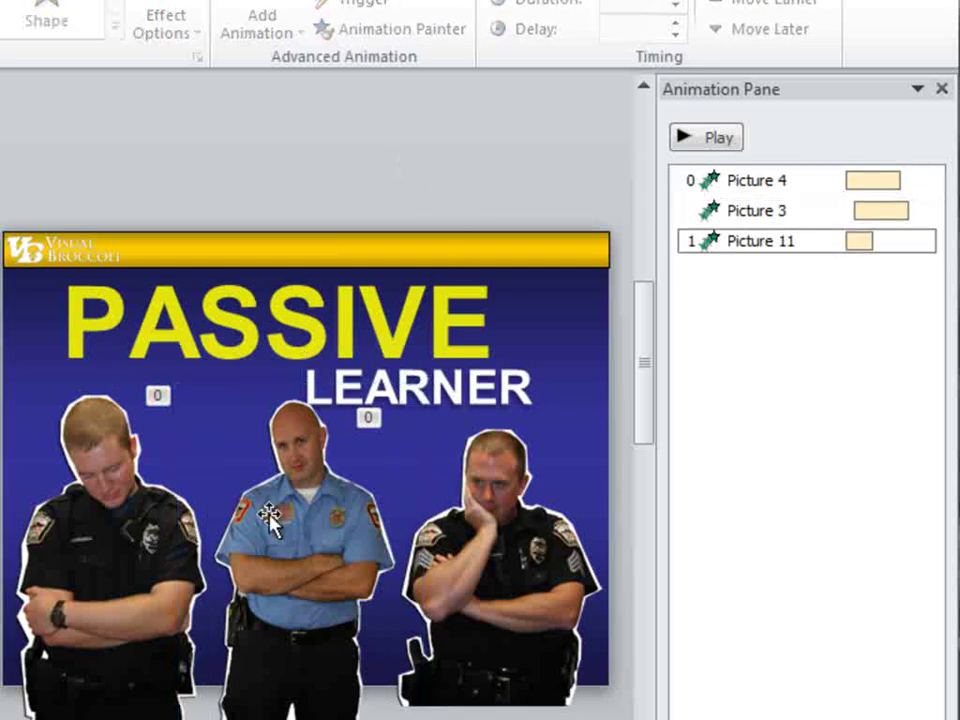
left_click(858, 241)
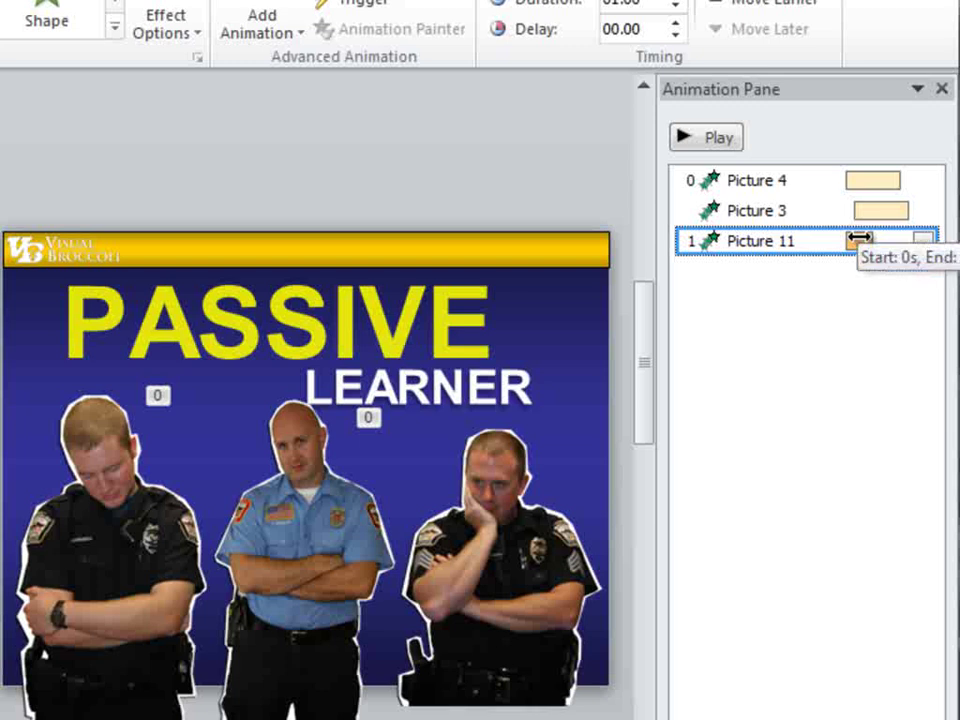
key("Delete")
key("Delete")
key("Delete")
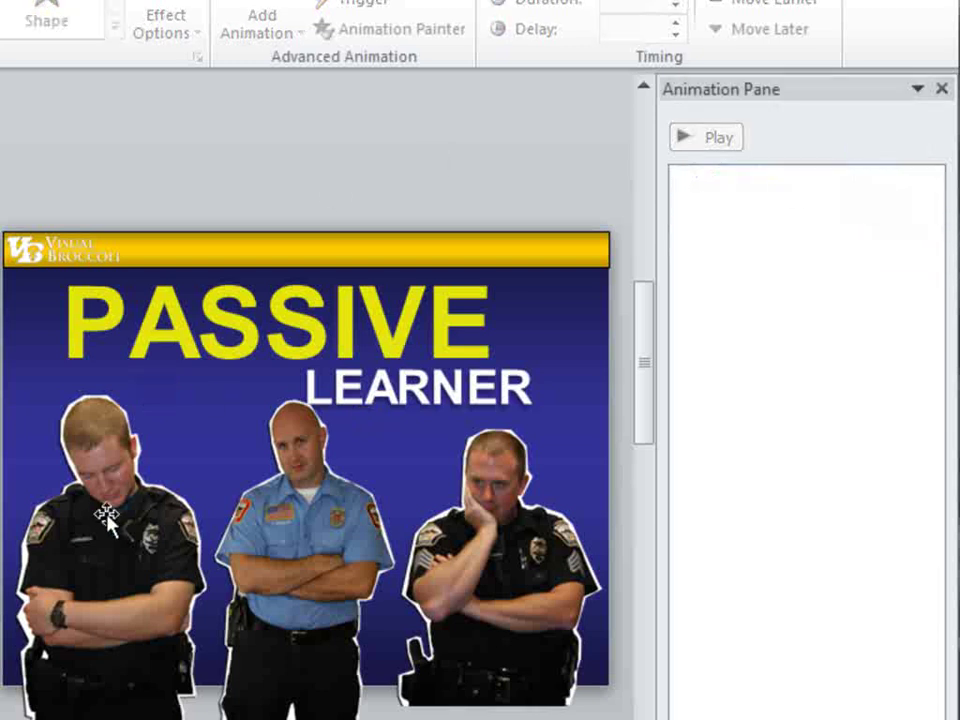
left_click(107, 520)
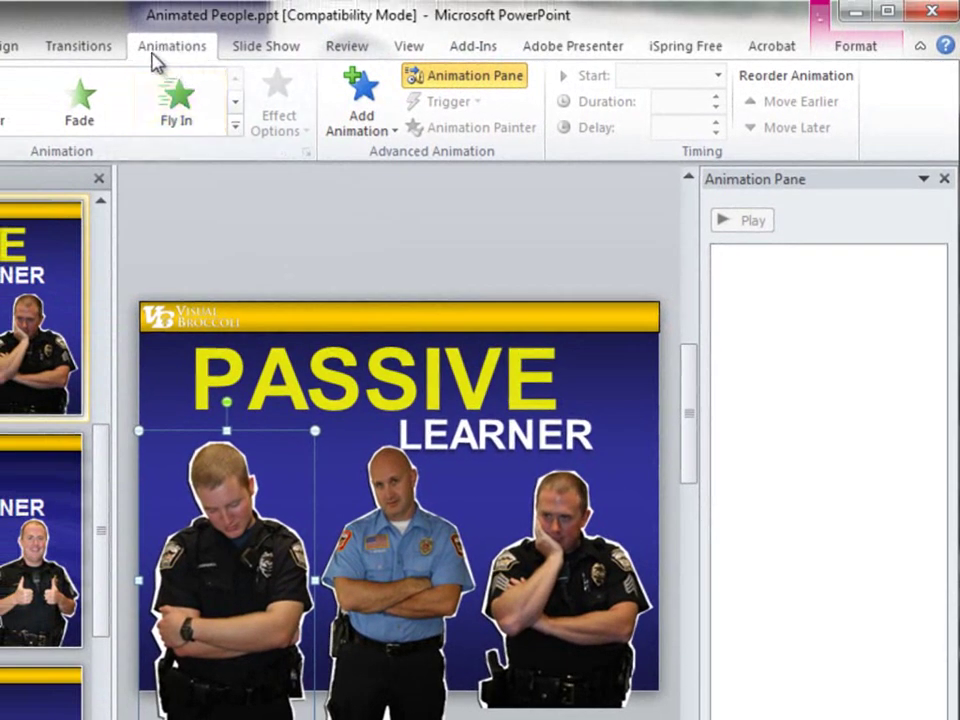
Step: Pick Float Up from More Entrance Effects for Picture 11 and play the preview
left_click(236, 126)
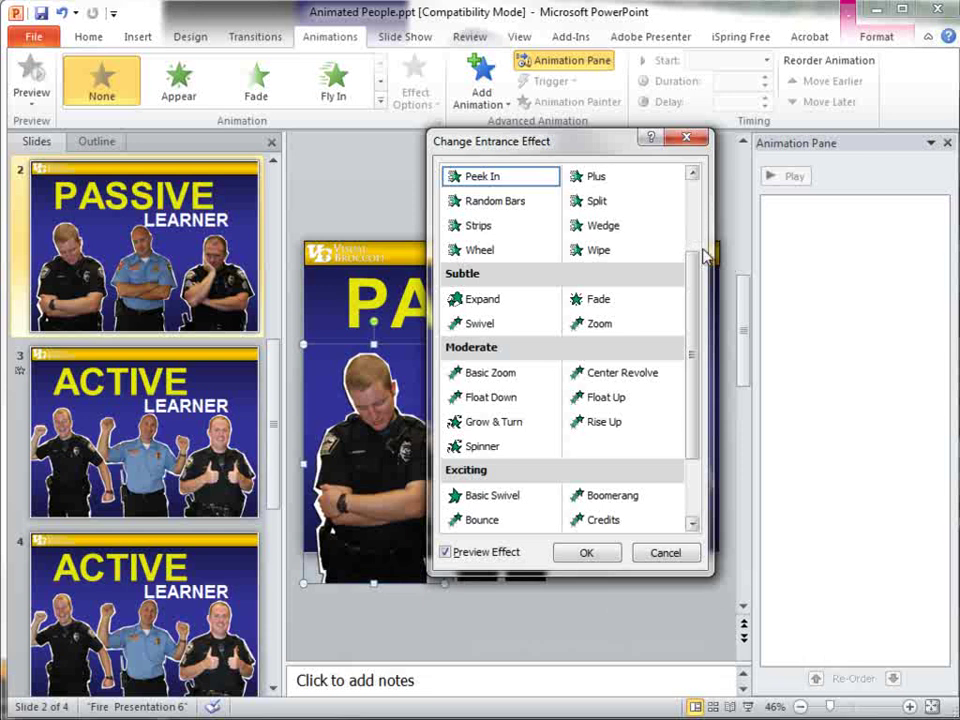
left_click_drag(697, 279, 692, 332)
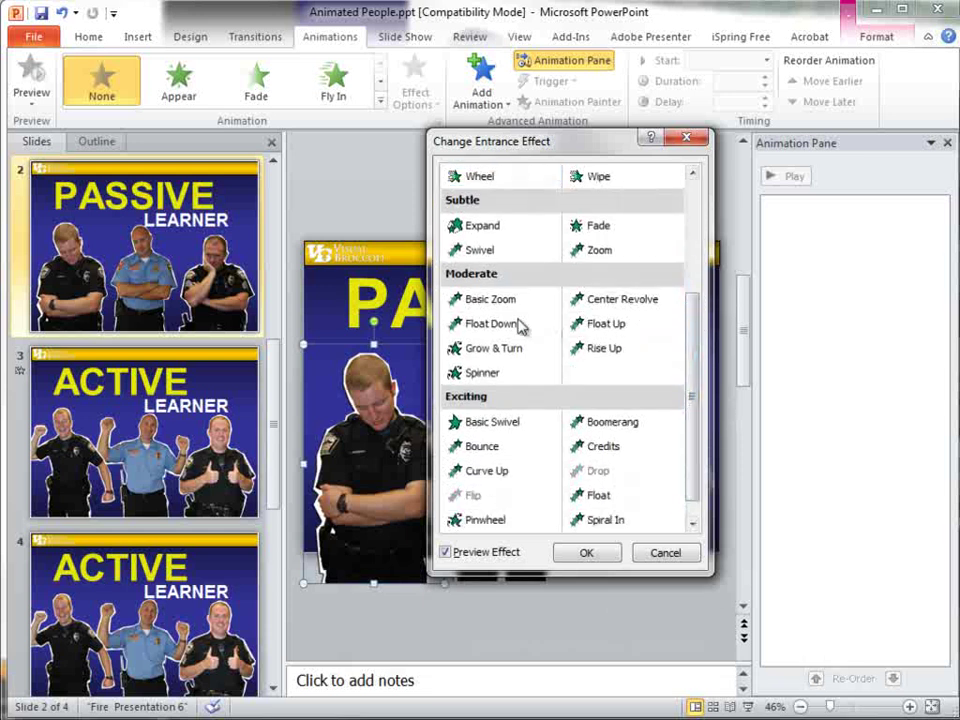
left_click(605, 325)
left_click(590, 553)
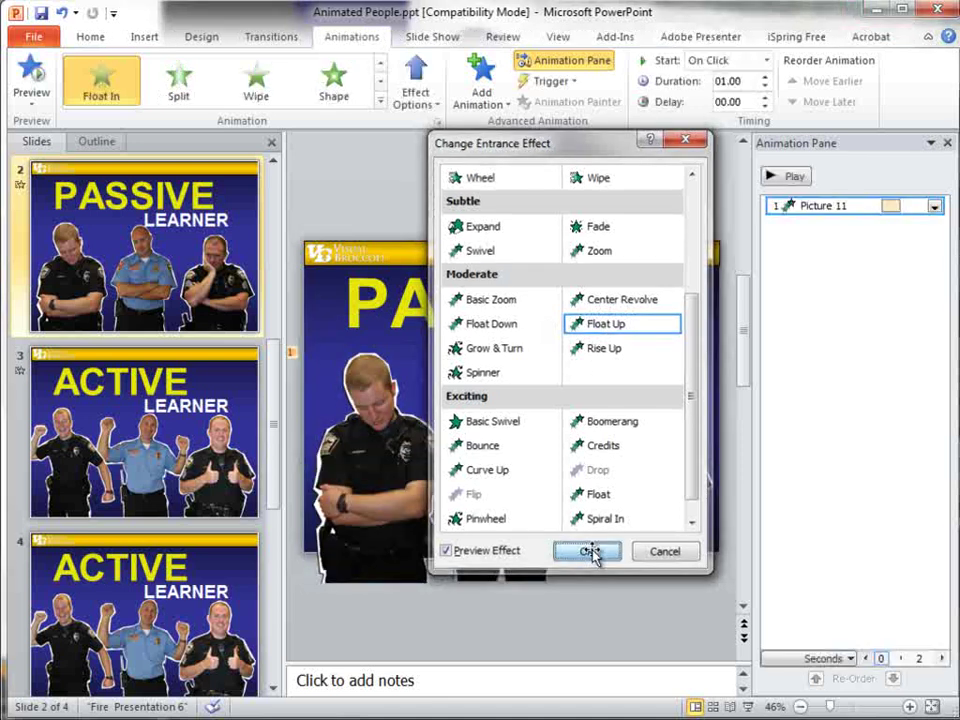
left_click(785, 177)
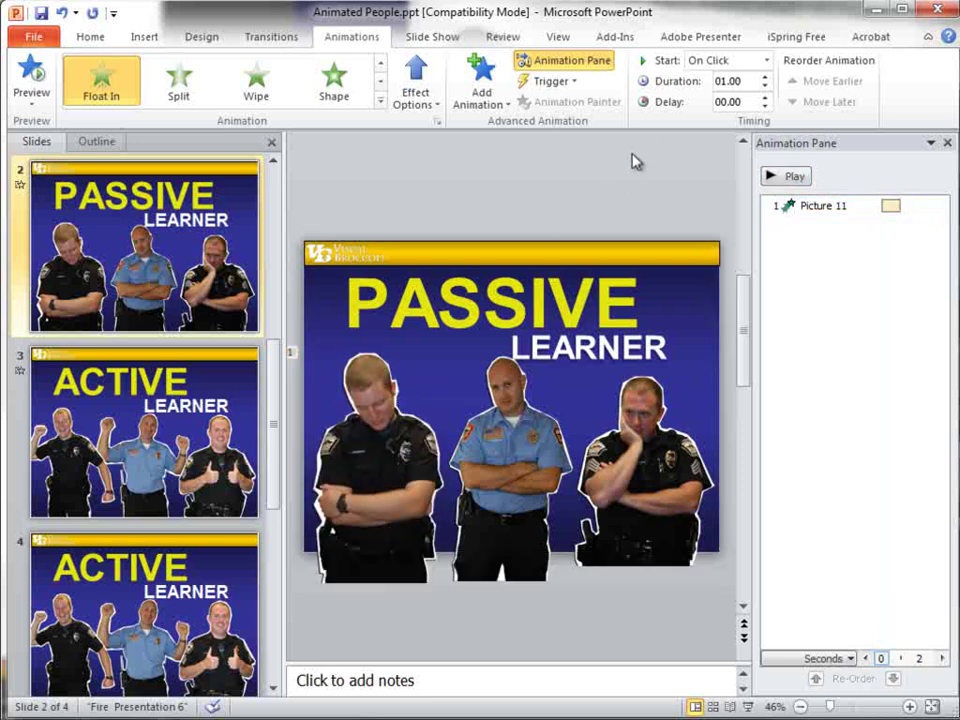
Step: Set Picture 11's Float Up timing to Start With Previous and Duration 2 seconds (Medium)
double_click(878, 205)
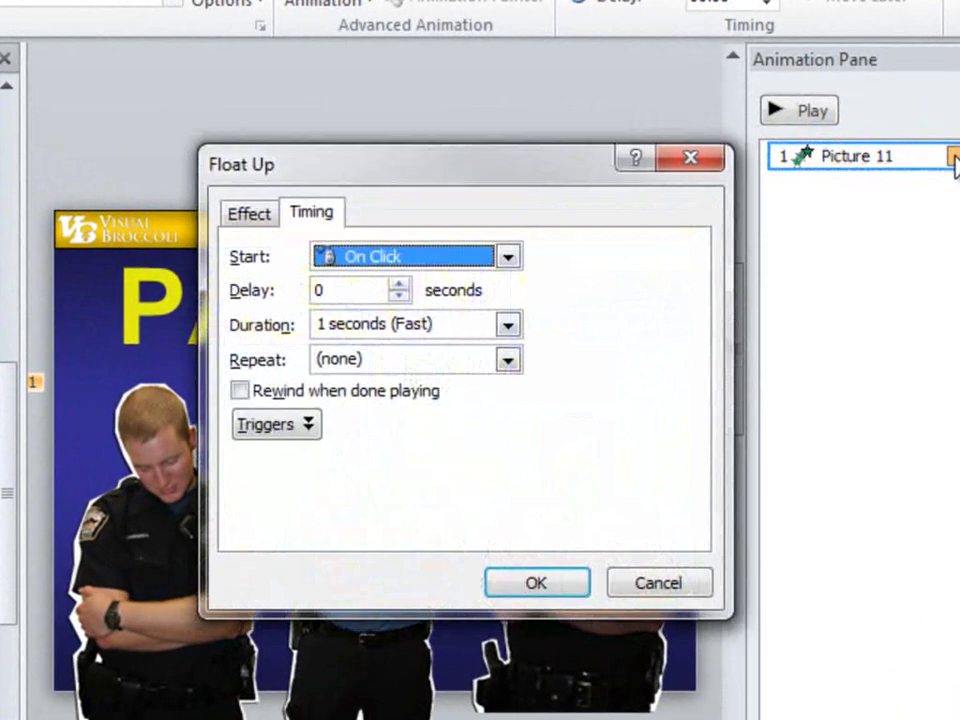
left_click(505, 258)
left_click(354, 313)
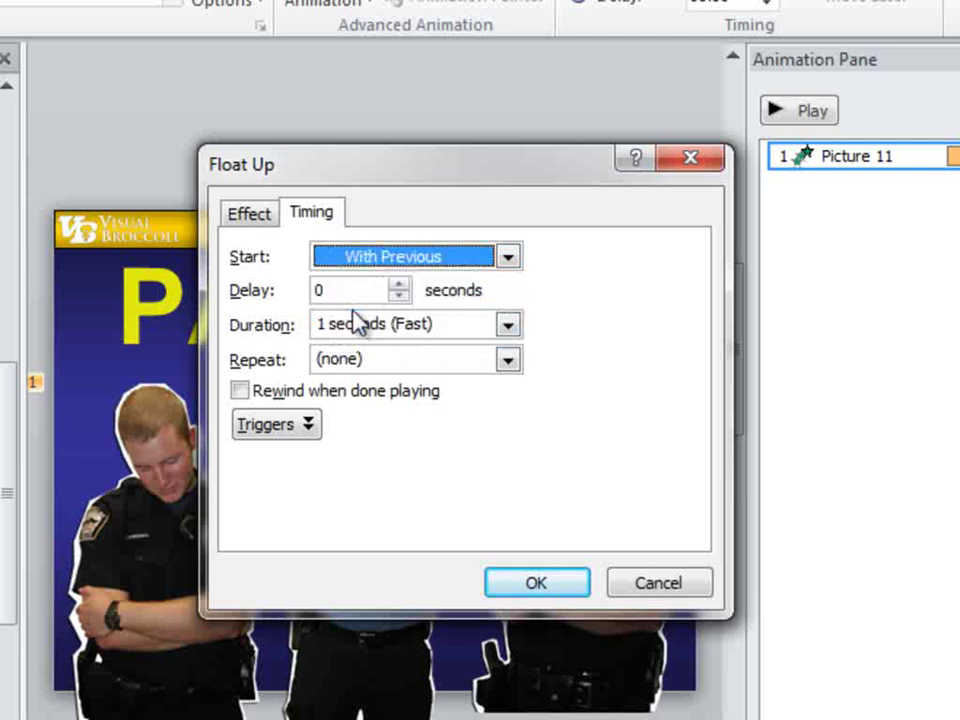
left_click(509, 326)
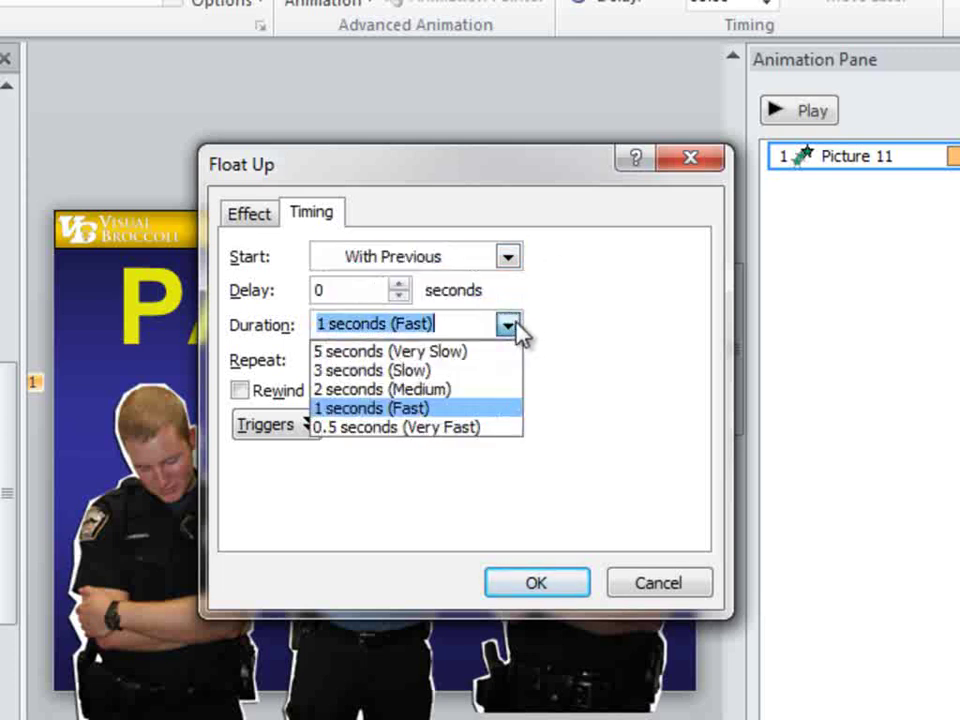
left_click(446, 390)
left_click(262, 218)
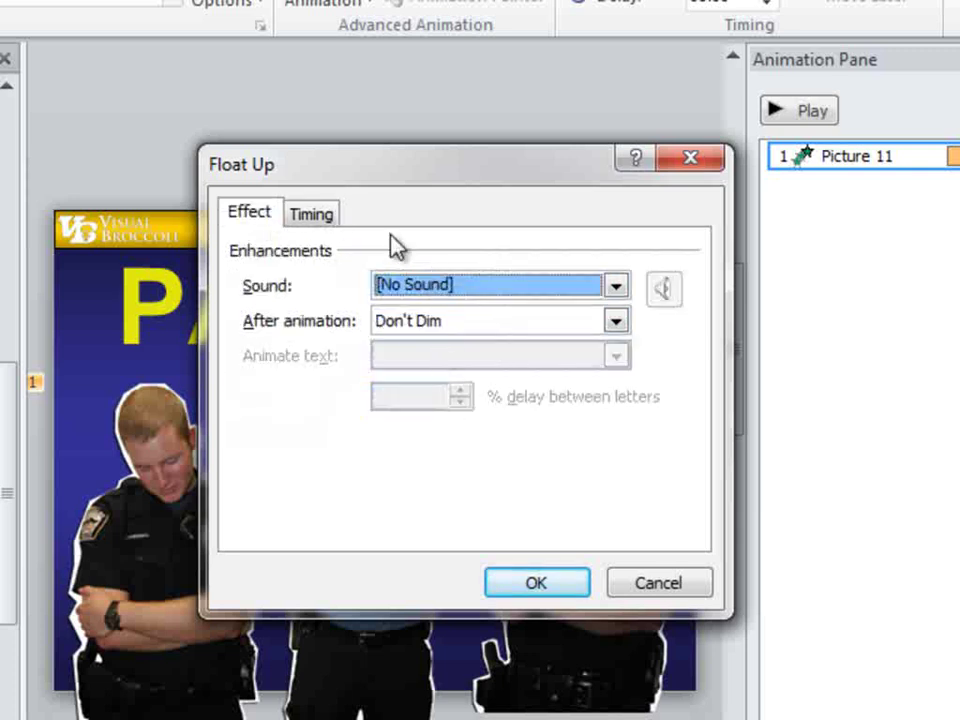
left_click(316, 218)
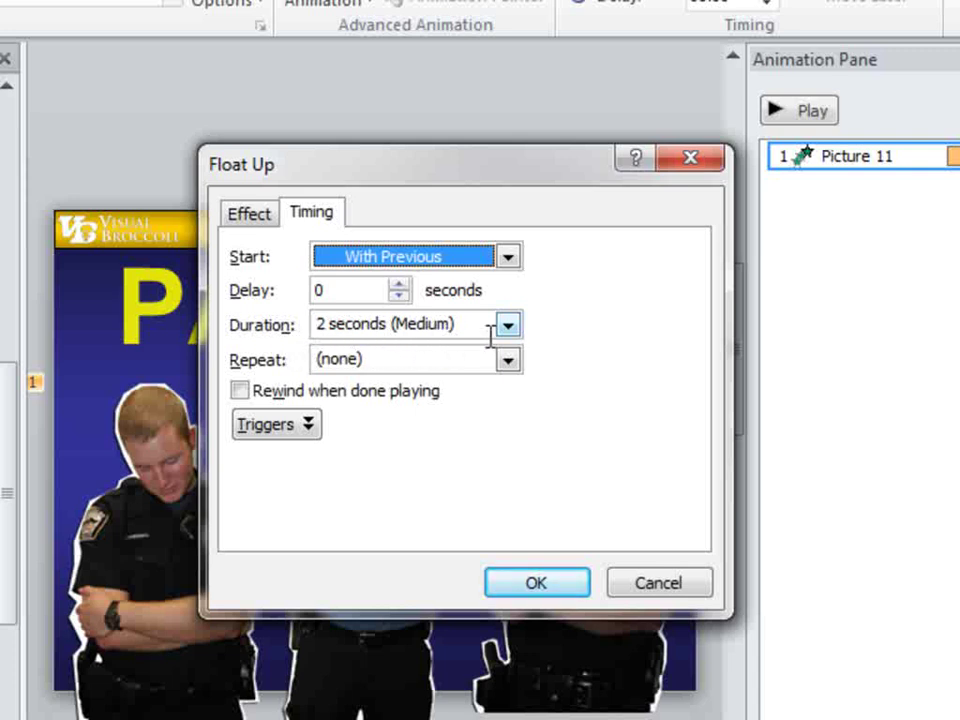
left_click(536, 590)
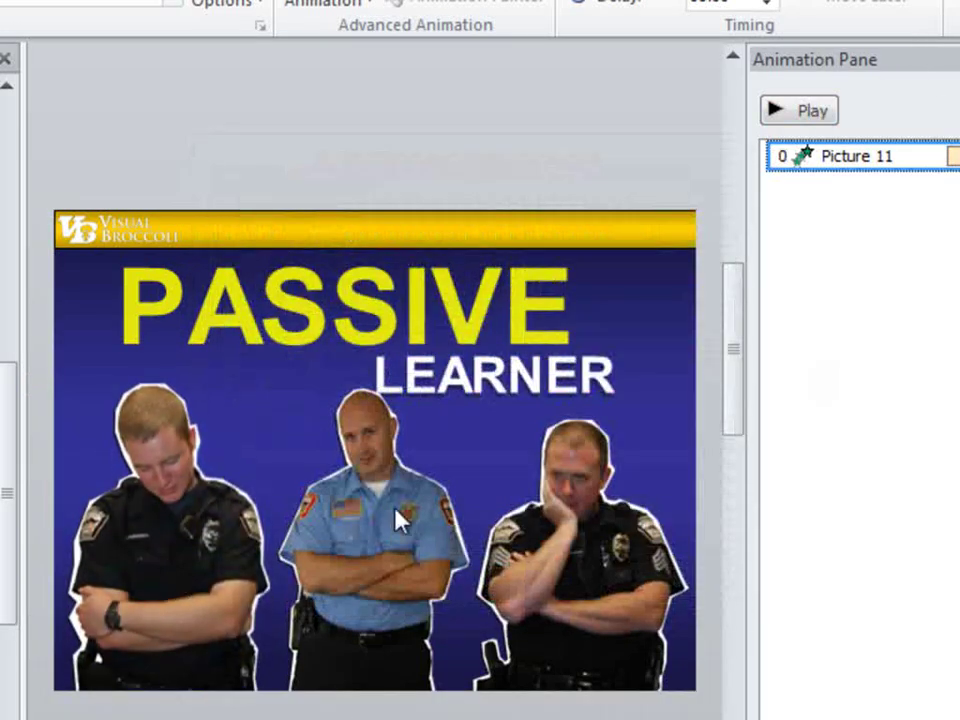
Step: Use Animation Painter to copy the left officer's Float Up onto Picture 3 and Picture 4
left_click(229, 540)
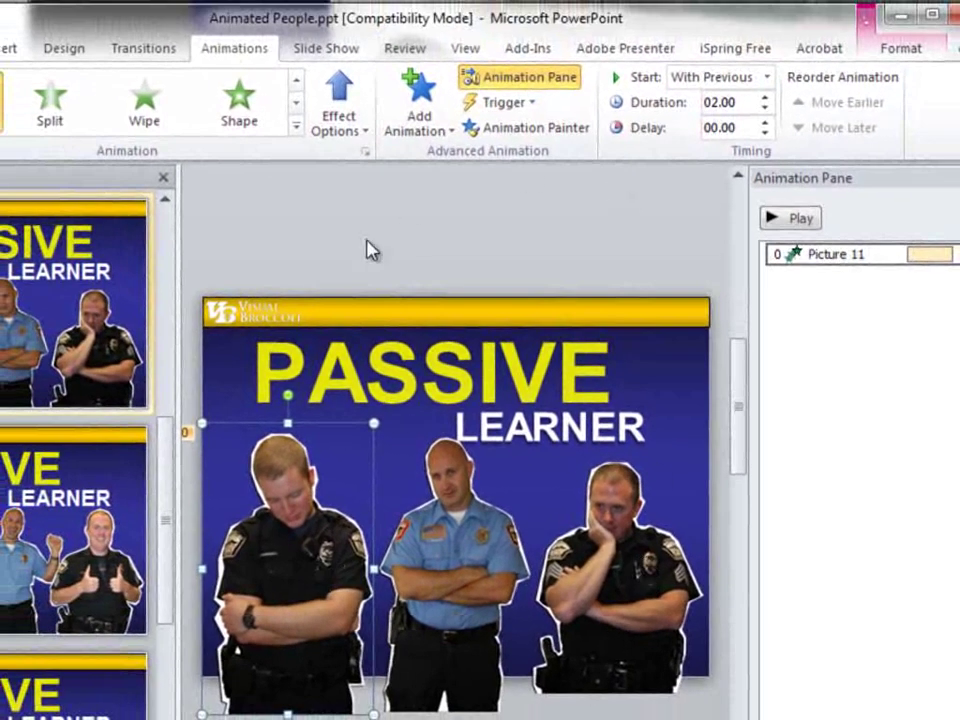
left_click(220, 102)
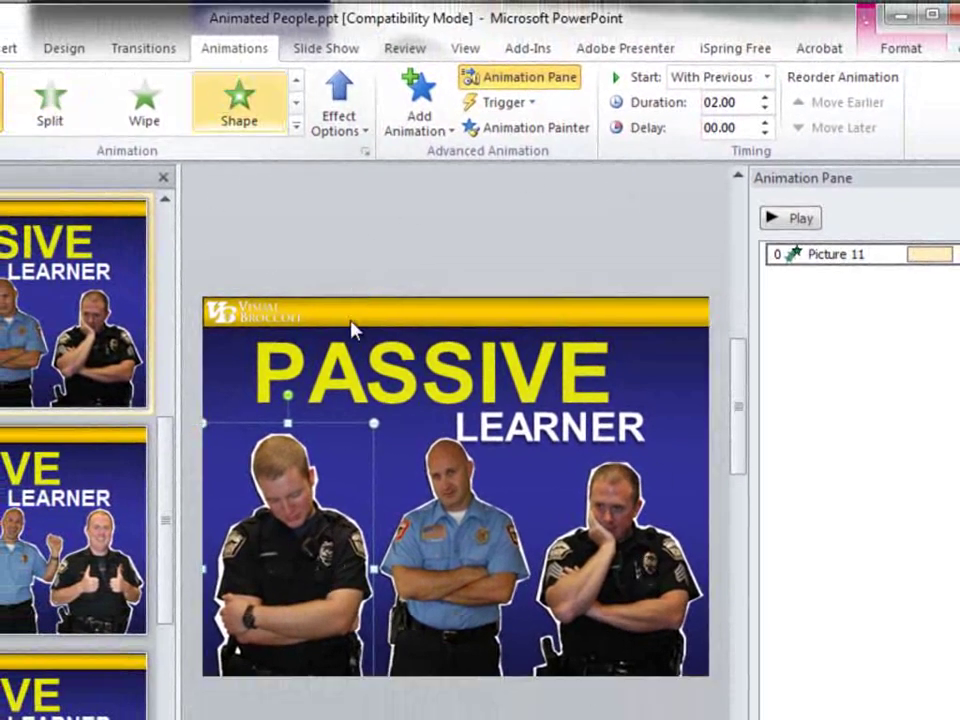
left_click(411, 261)
left_click(320, 540)
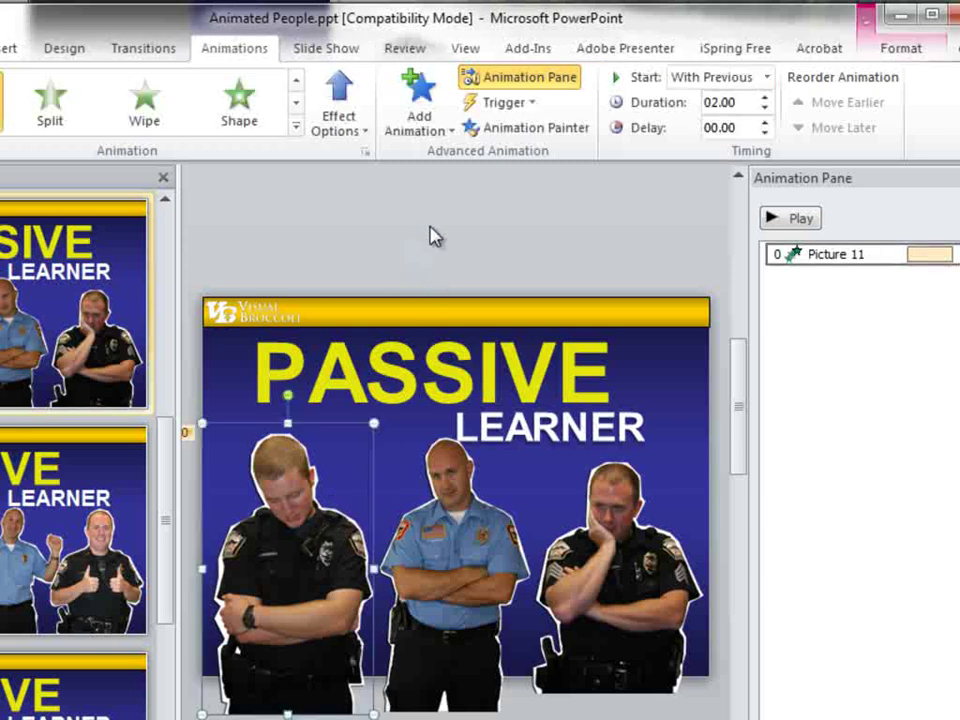
left_click(536, 132)
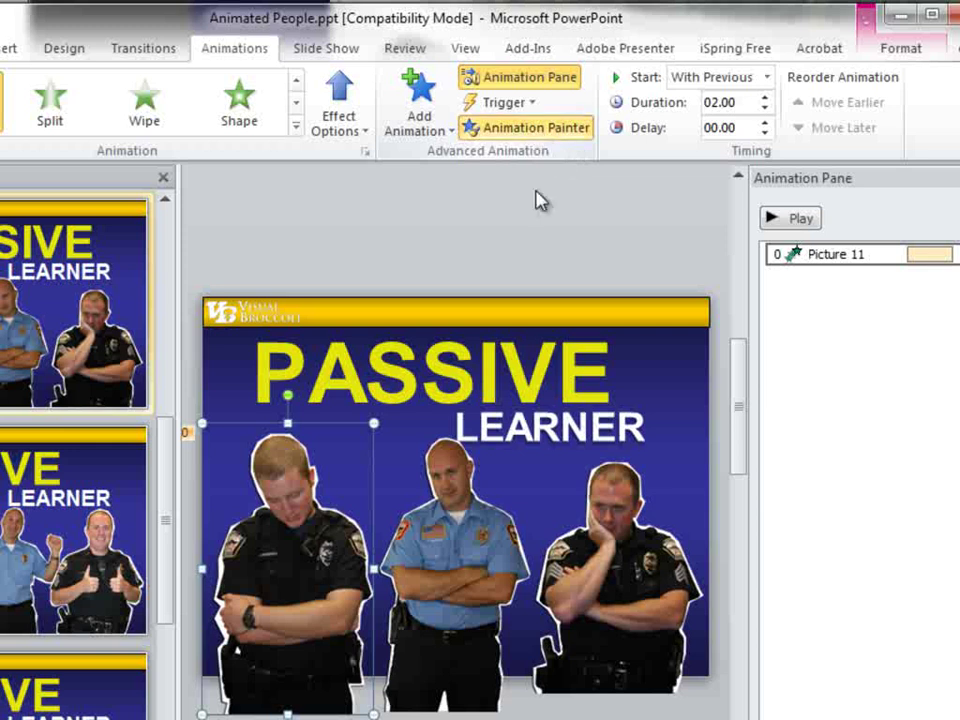
left_click(480, 534)
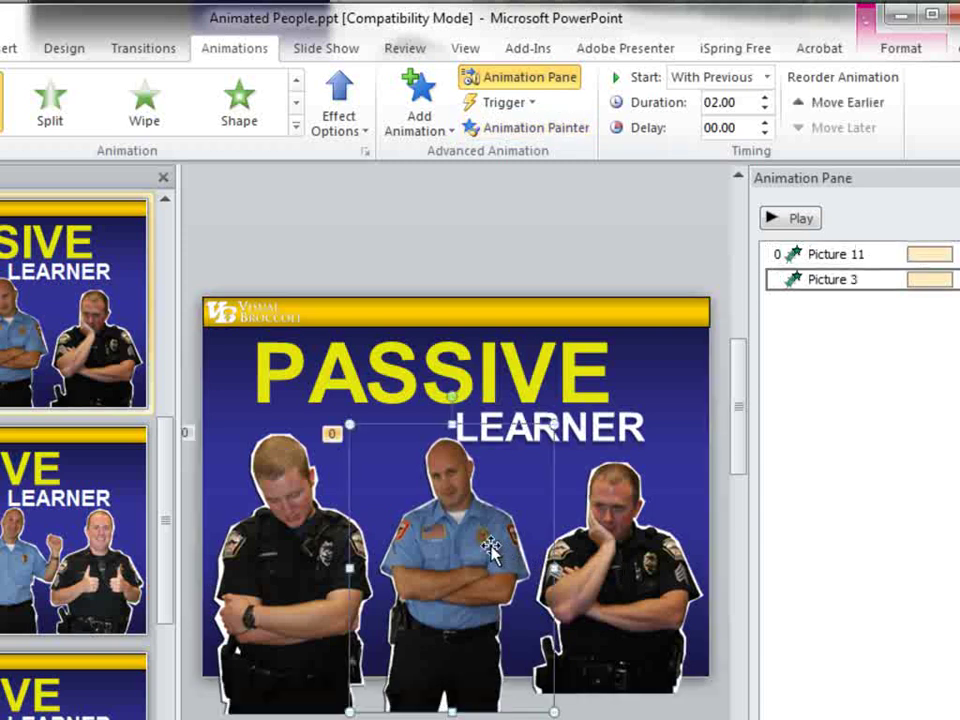
left_click(522, 130)
left_click(612, 617)
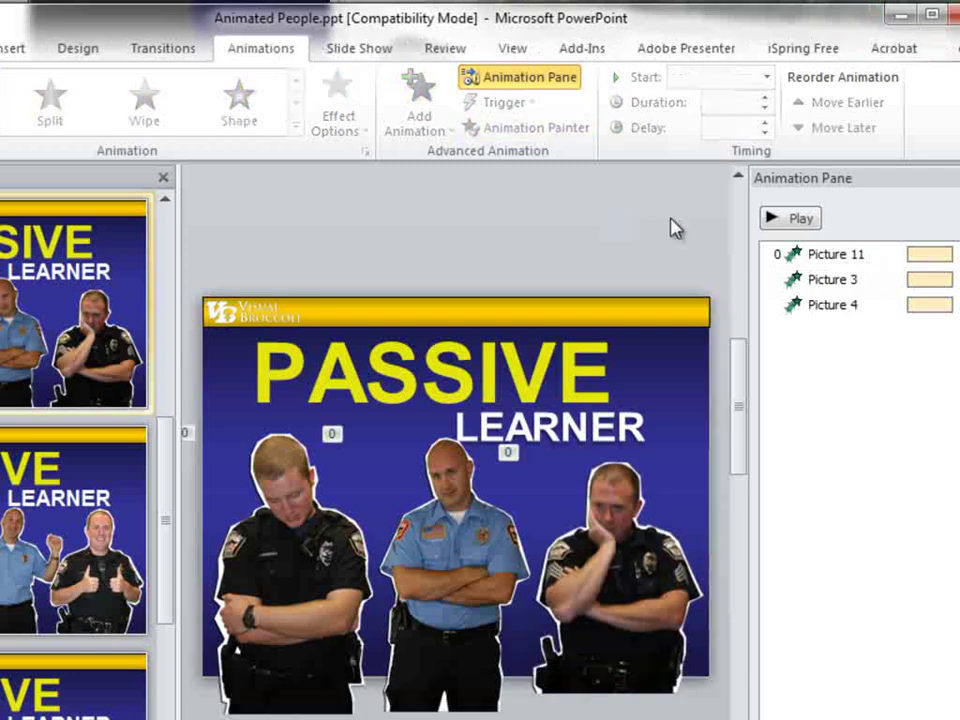
Step: Delay Picture 3's animation to start at 0.2s, play the preview, and go to the ACTIVE LEARNER slide
left_click(920, 283)
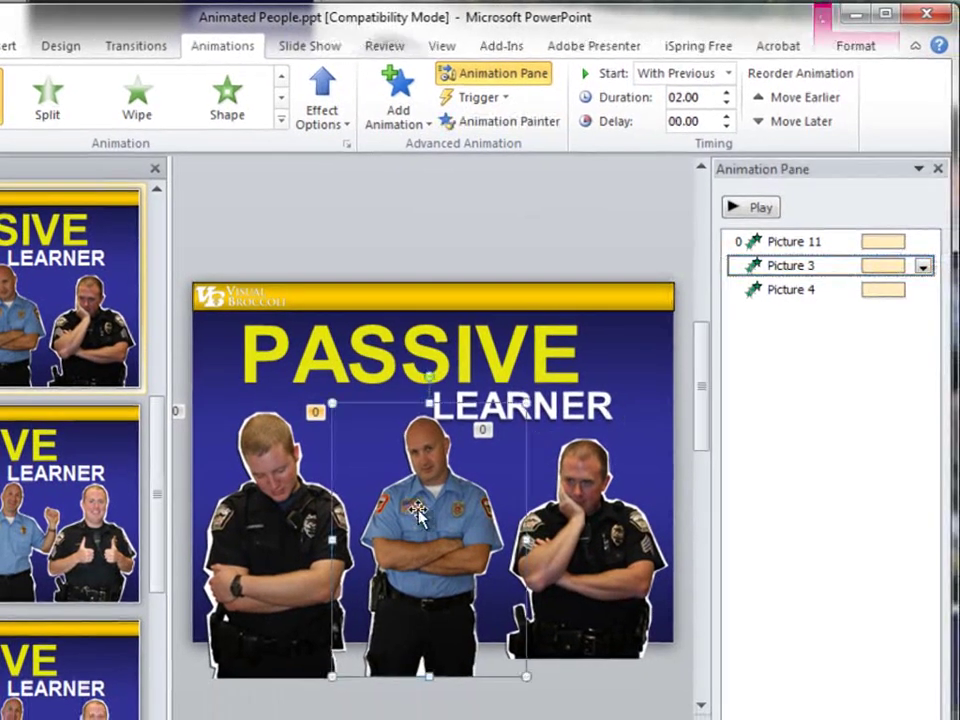
left_click_drag(889, 277, 896, 279)
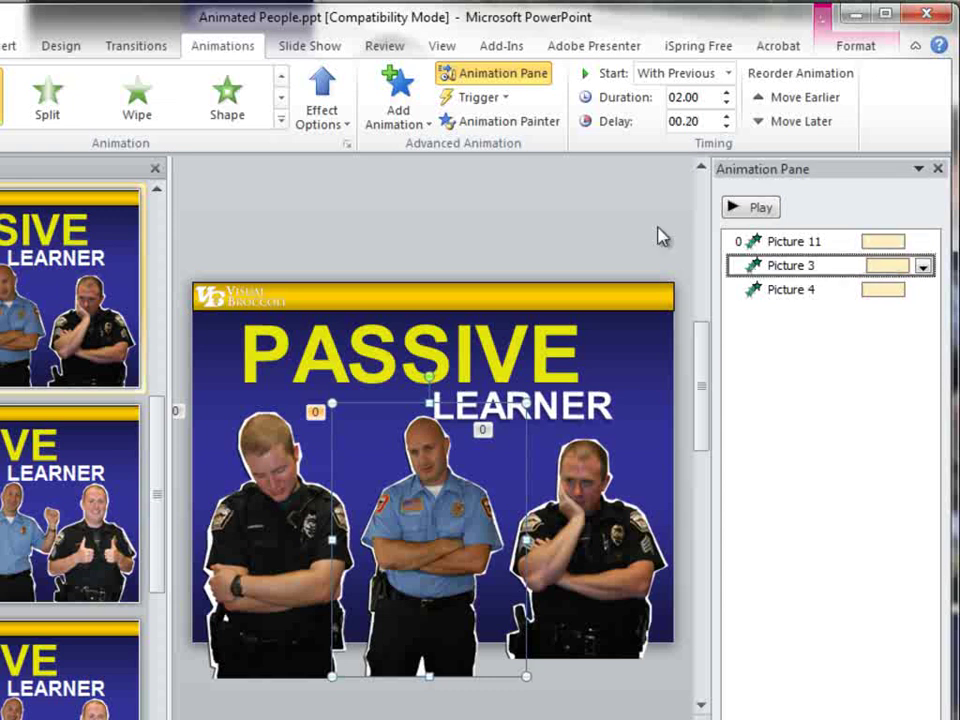
left_click(658, 232)
left_click(768, 209)
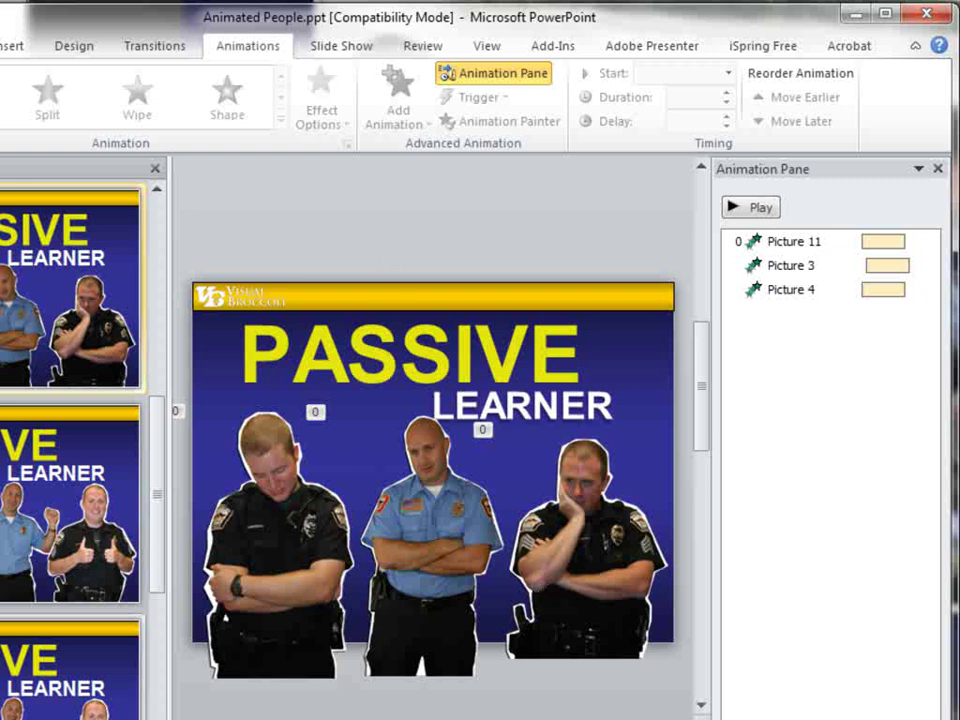
left_click(10, 705)
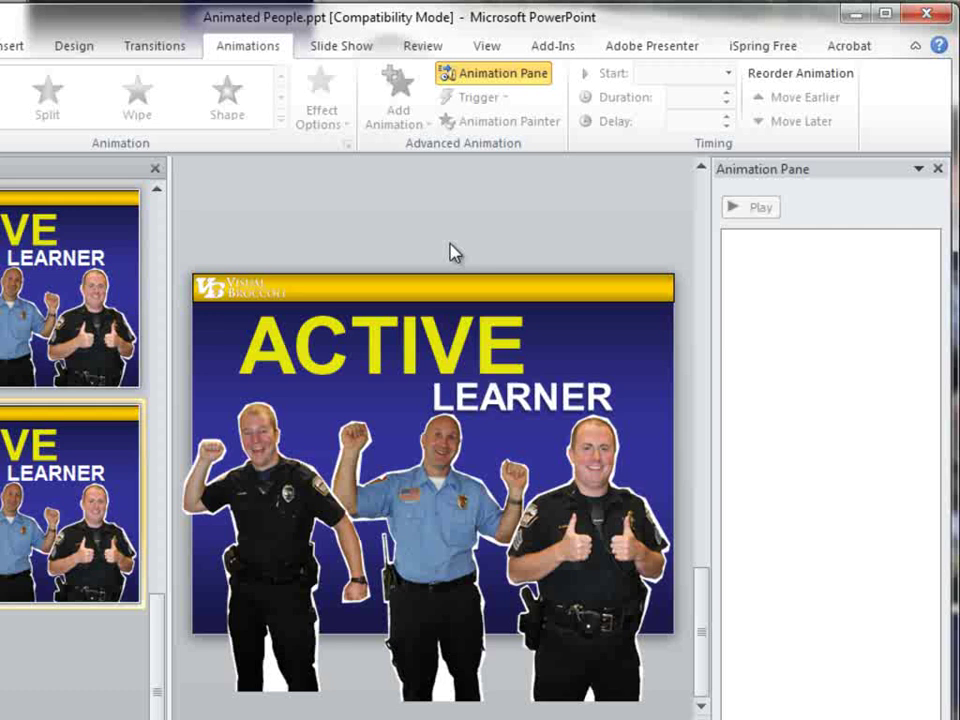
left_click(228, 463)
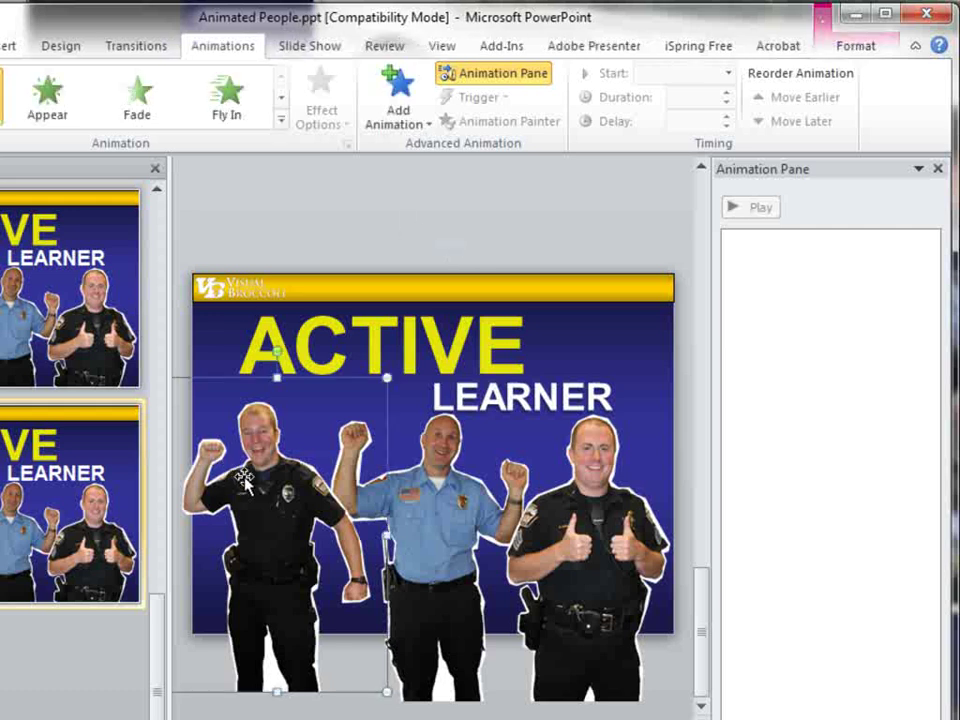
left_click(292, 247)
key("Page_Up")
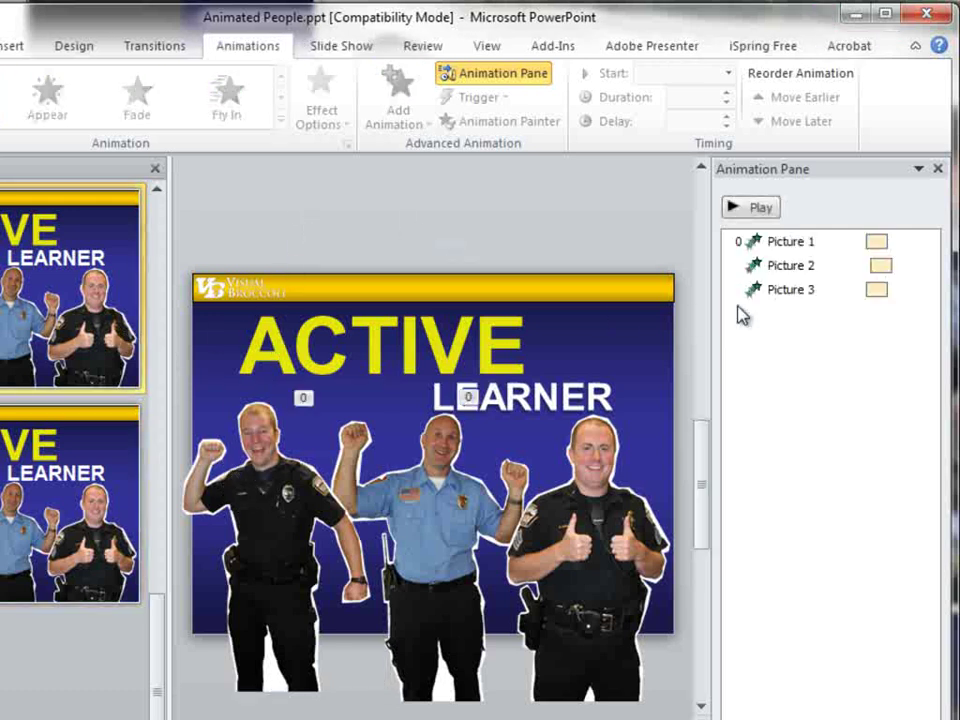
left_click(322, 497)
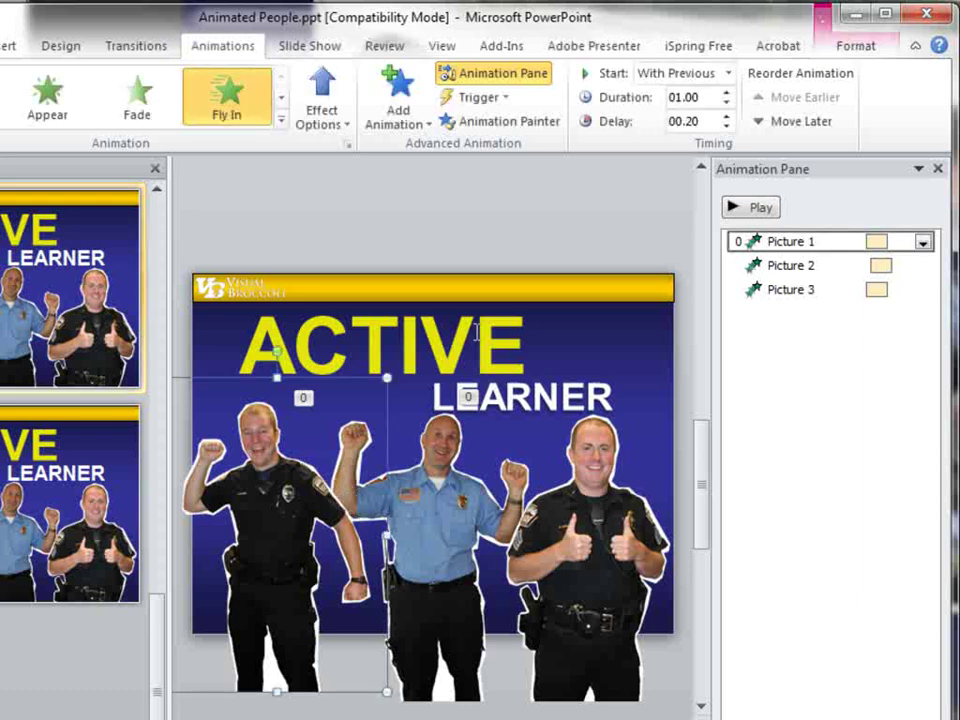
double_click(843, 245)
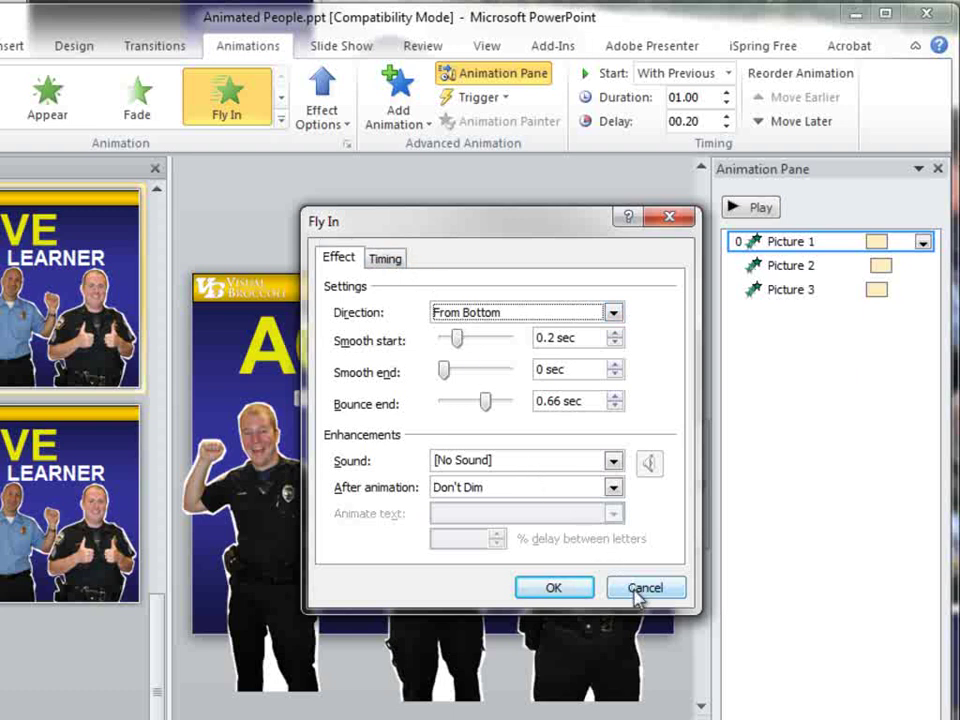
left_click(579, 597)
left_click(753, 214)
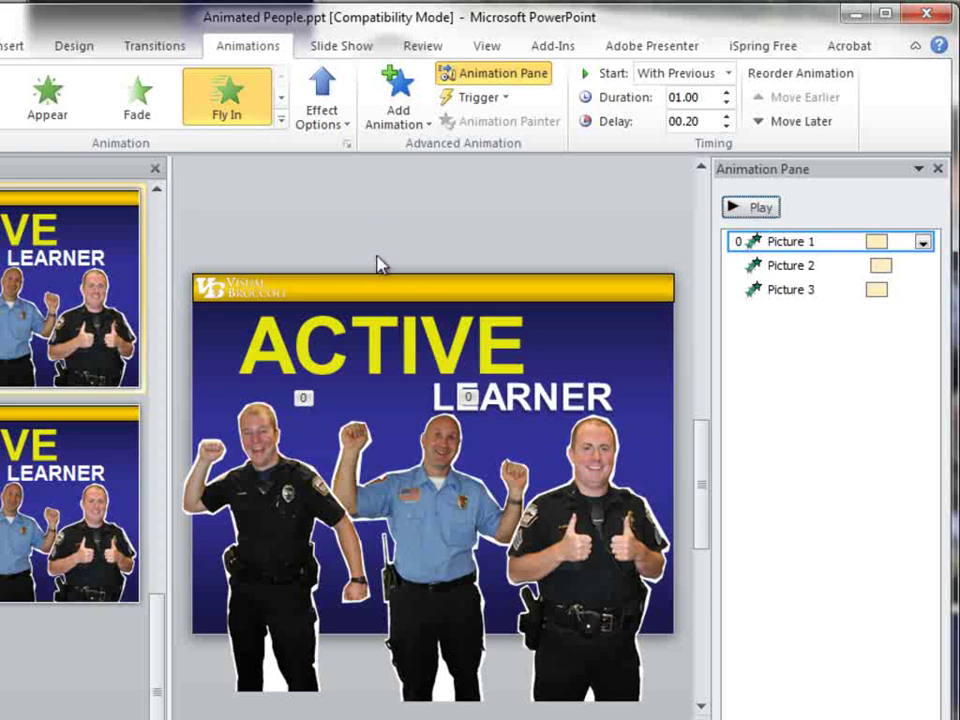
left_click(97, 510)
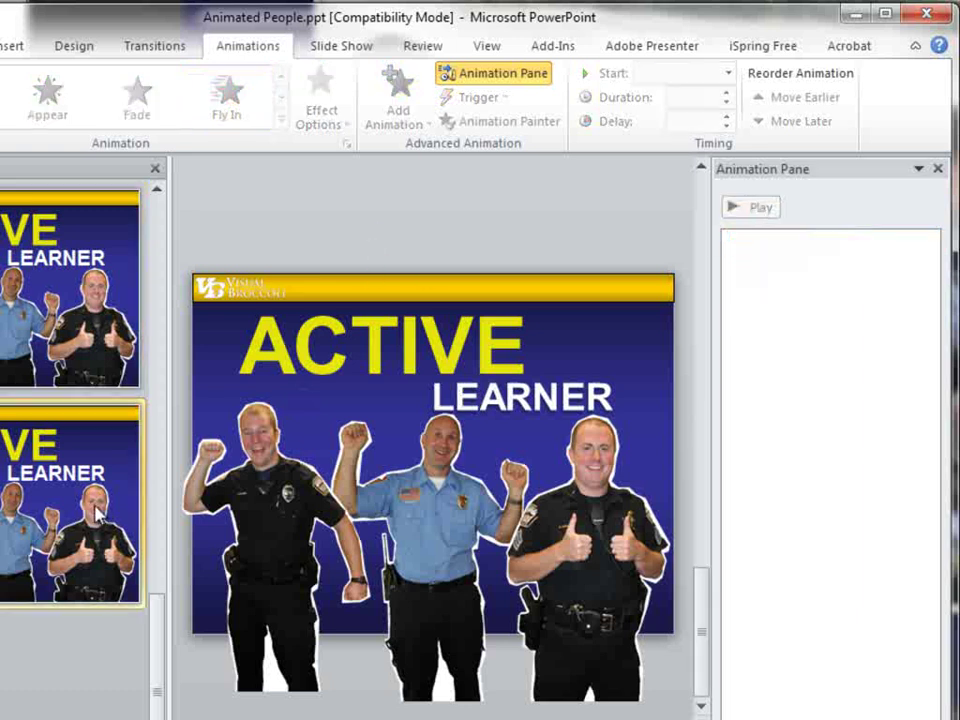
Step: Apply the Fly In entrance to Picture 1, the left officer photo, and open its effect settings
left_click(285, 574)
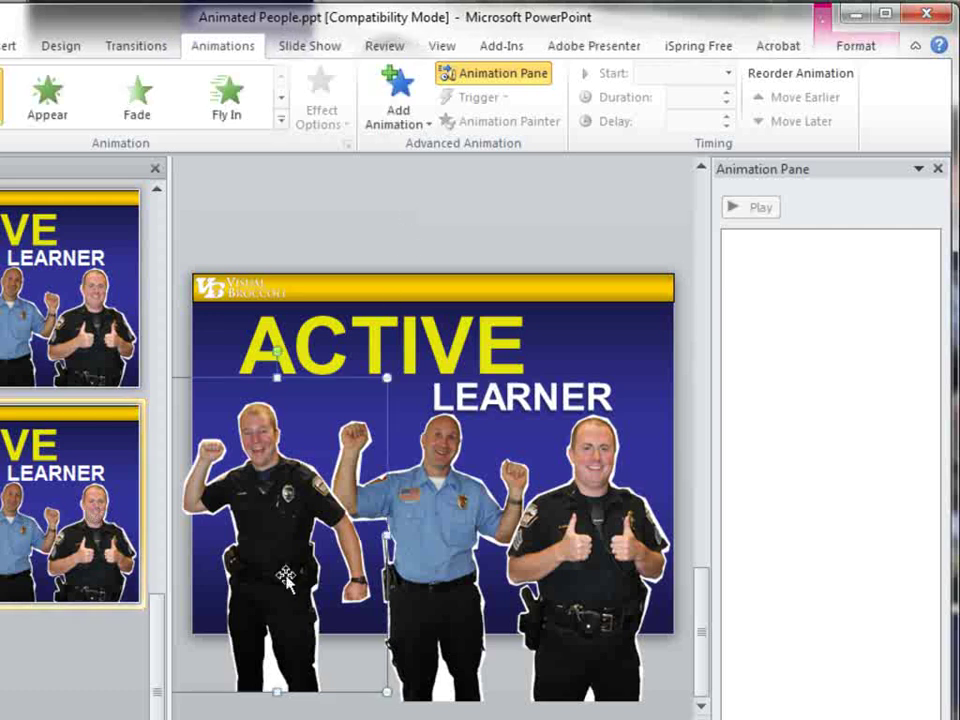
left_click(281, 119)
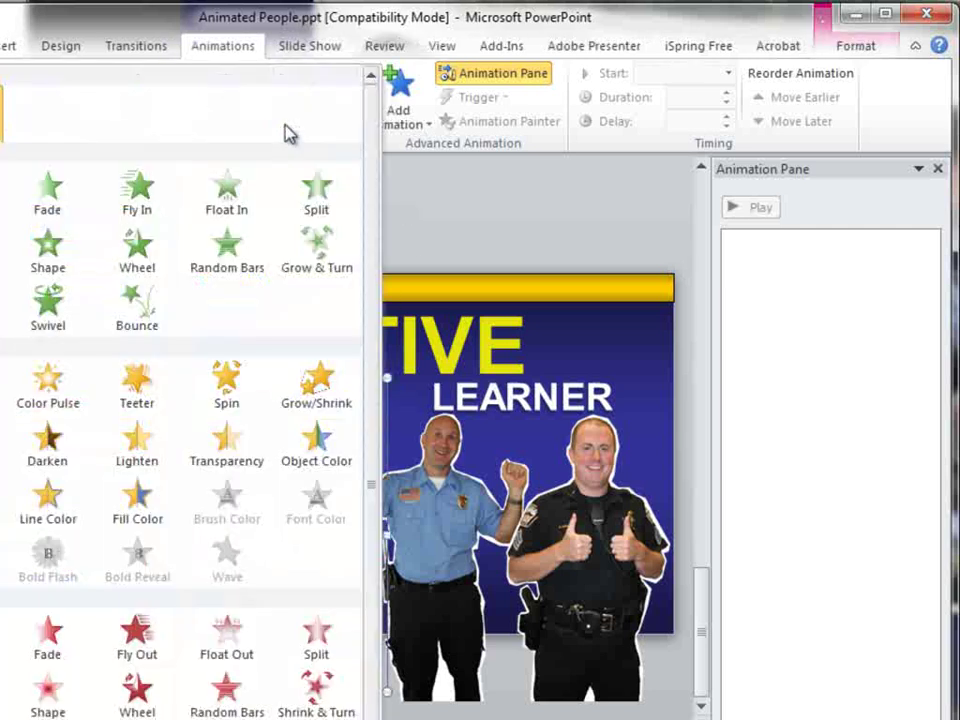
left_click(148, 203)
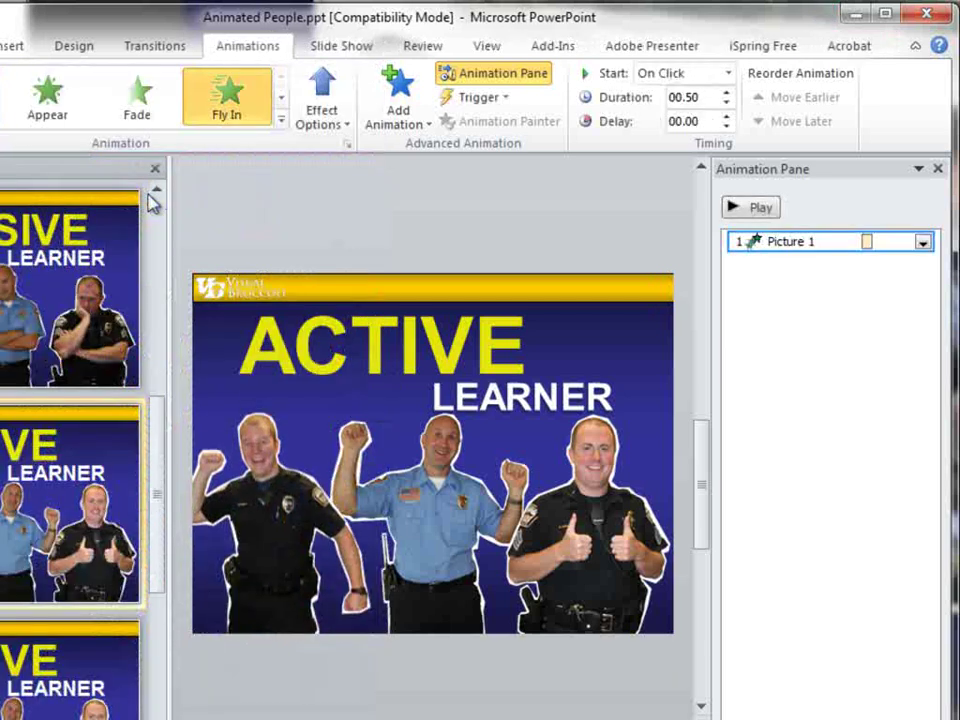
double_click(868, 244)
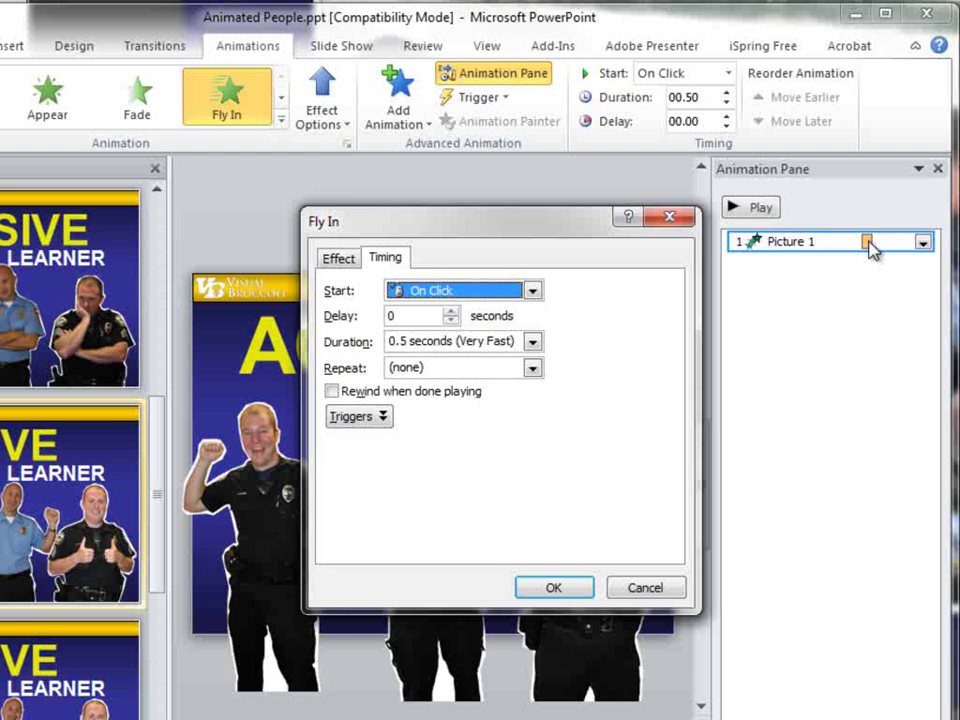
Step: Set the fly-in to start With Previous after a 0.2s delay with a 1-second duration
left_click(533, 293)
left_click(474, 333)
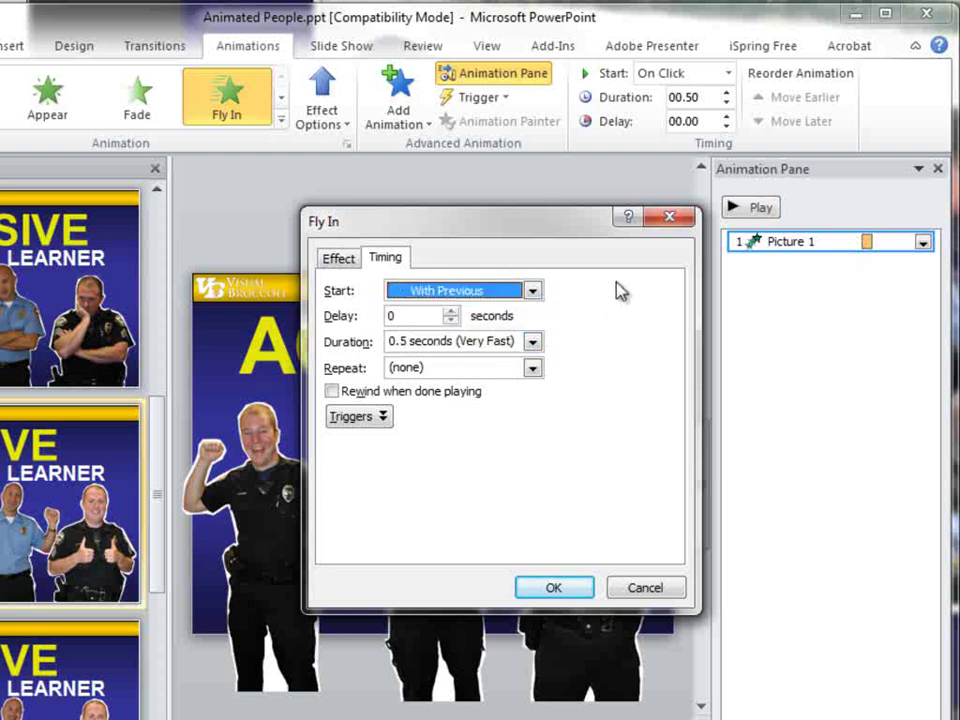
key("Tab")
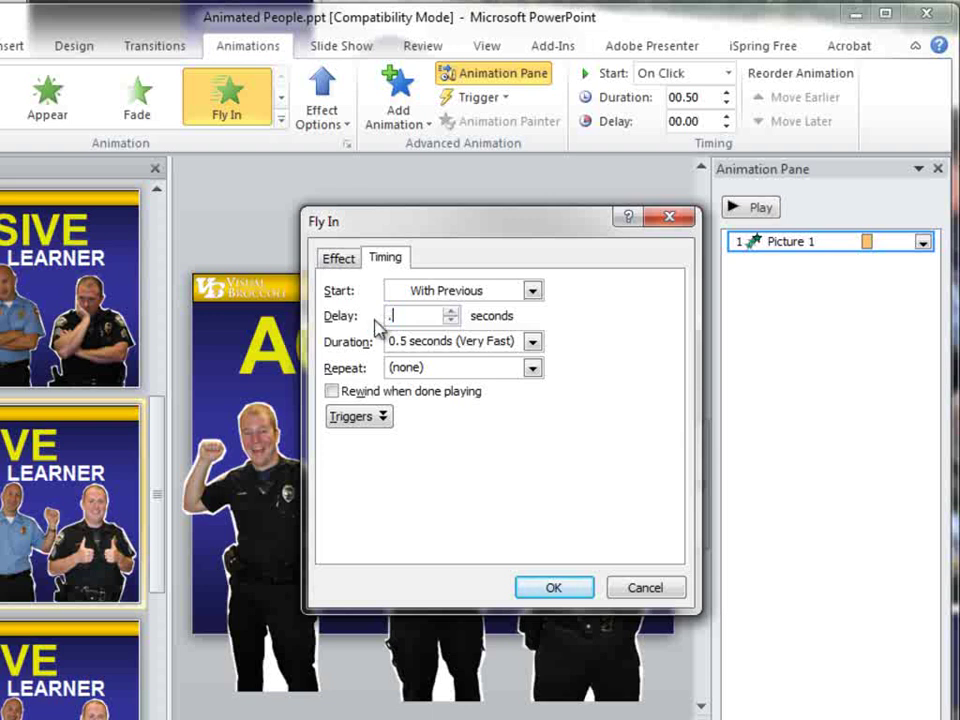
key("Tab")
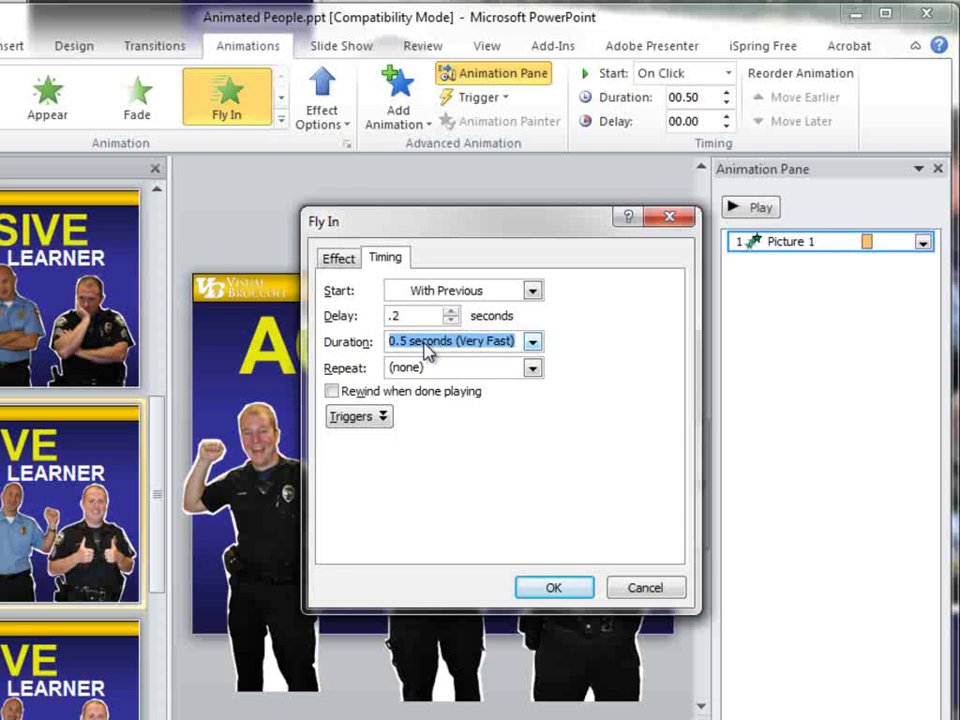
type("1")
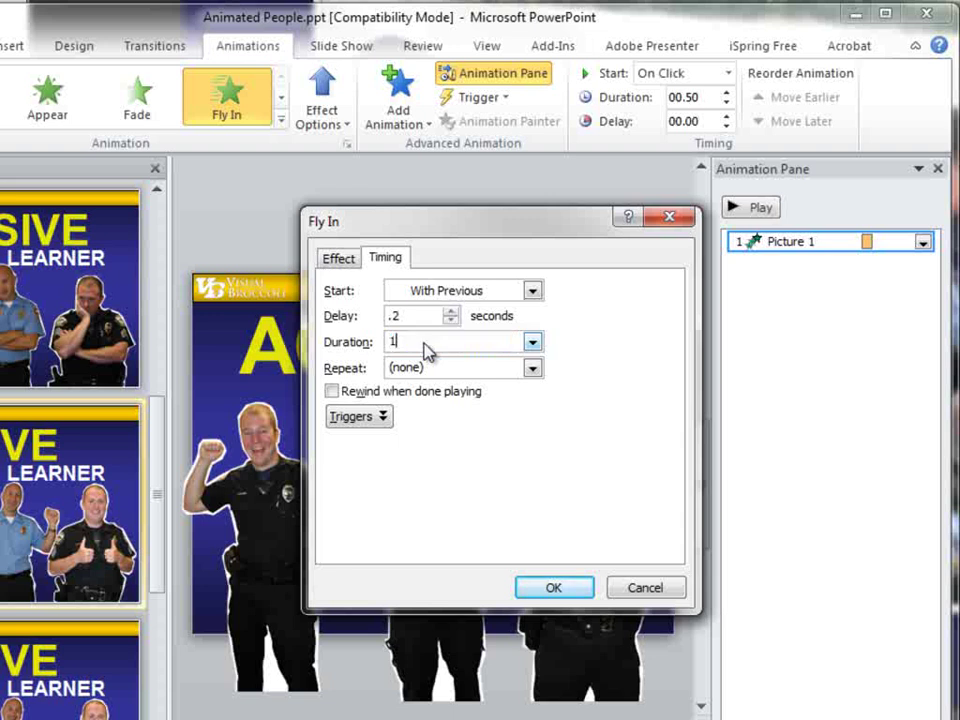
Step: Give the fly-in a 0.2-second smooth start and a bounce end of about 0.67 seconds
left_click(335, 259)
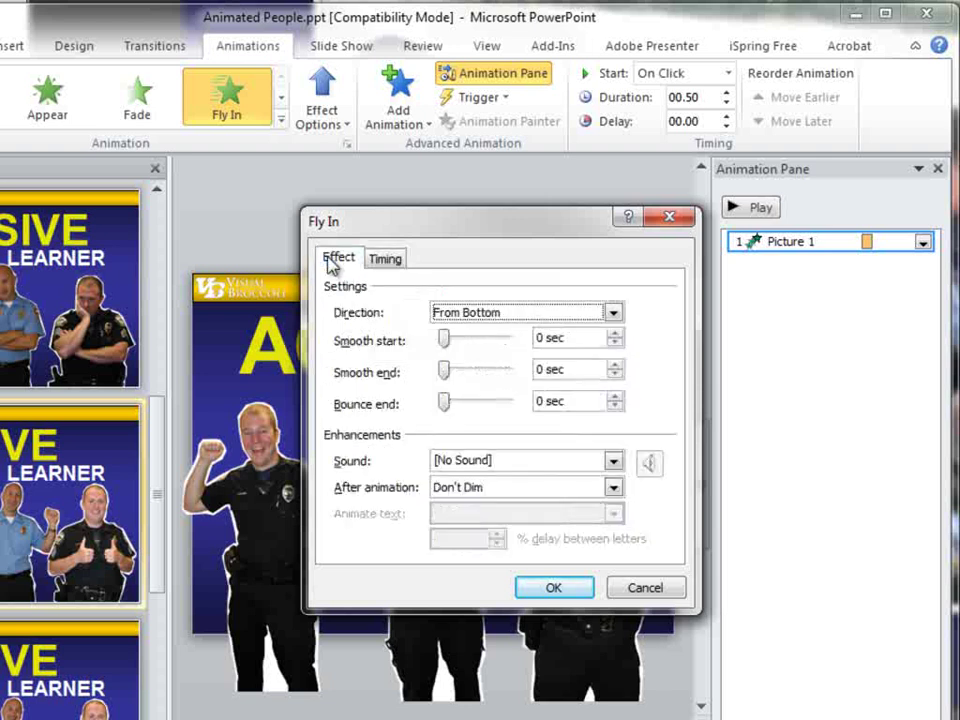
left_click(447, 341)
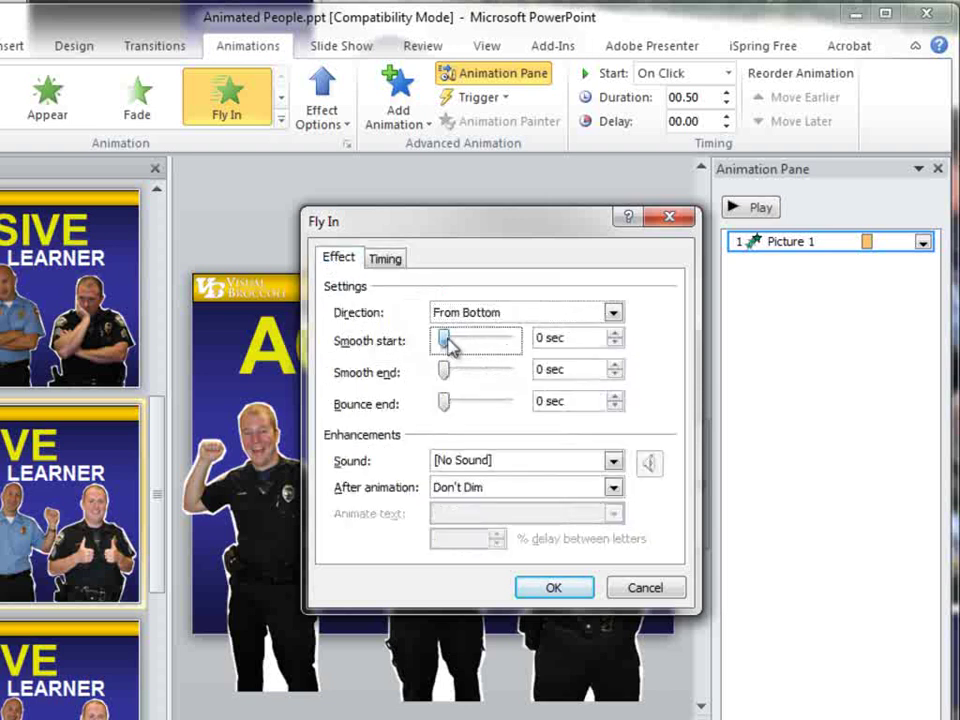
left_click_drag(447, 343, 452, 346)
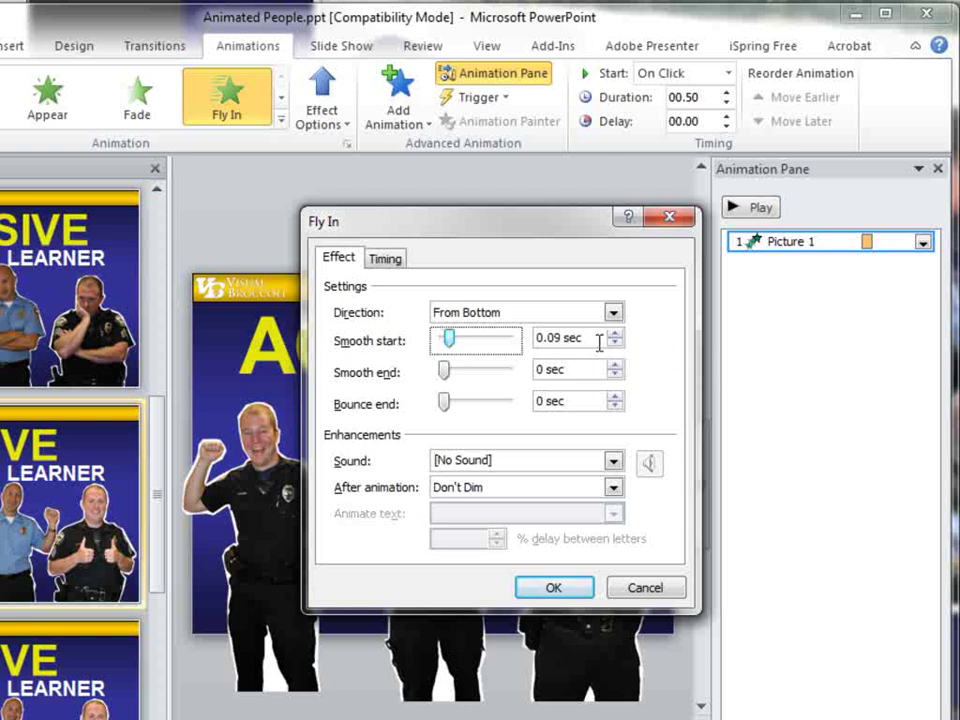
left_click_drag(599, 343, 489, 343)
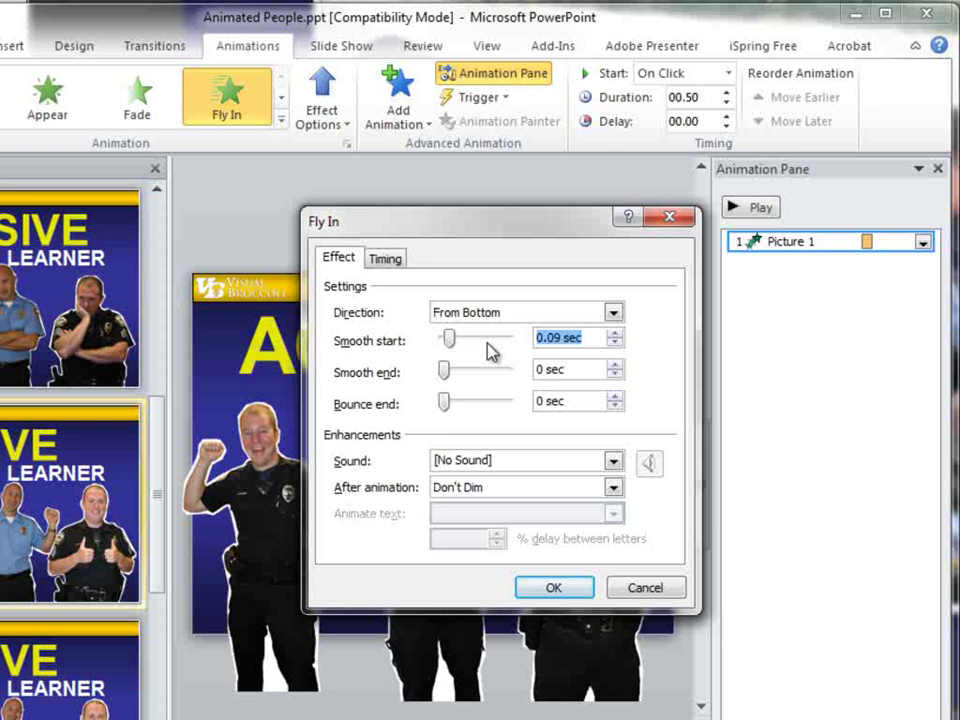
type(".2")
left_click_drag(447, 413, 494, 415)
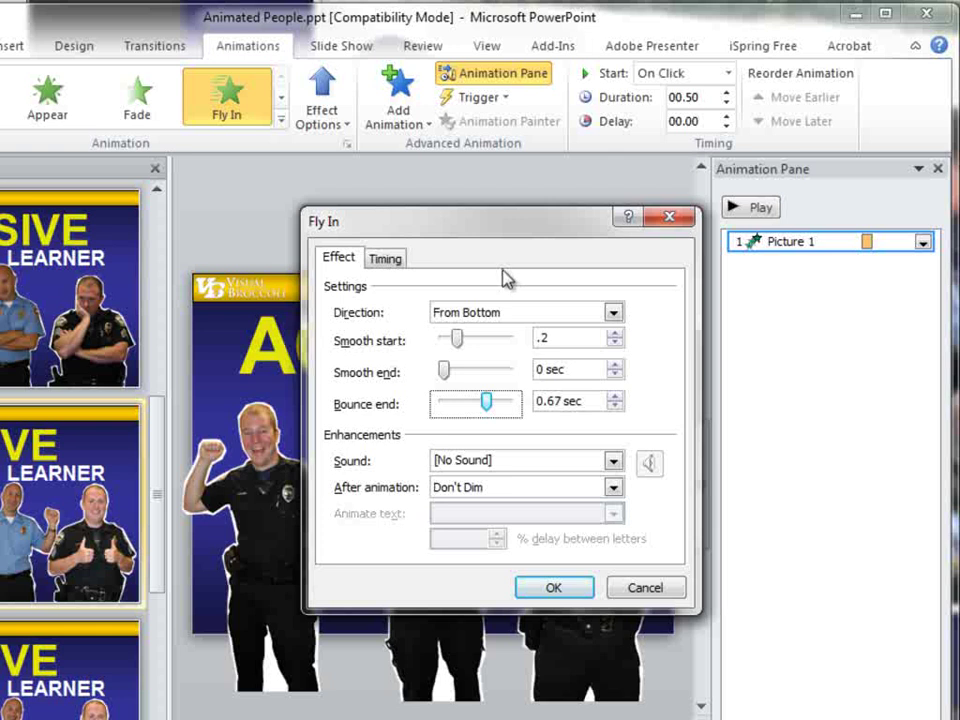
Step: Paint Picture 1's Fly In onto the middle and right officers, delay Picture 2 by 0.3s, and preview
left_click(553, 587)
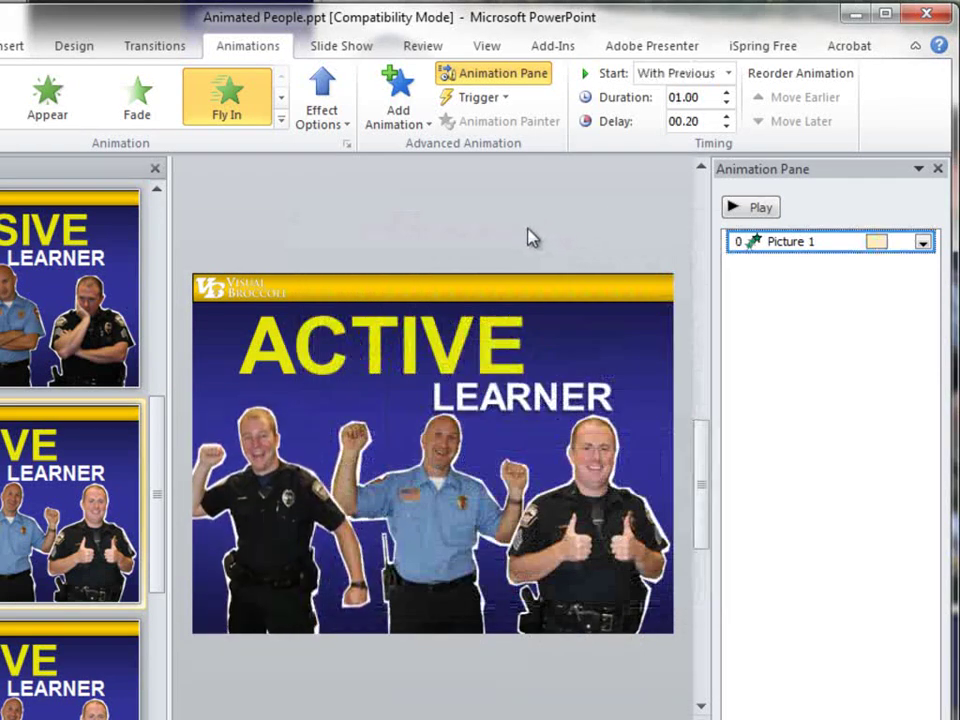
left_click(280, 537)
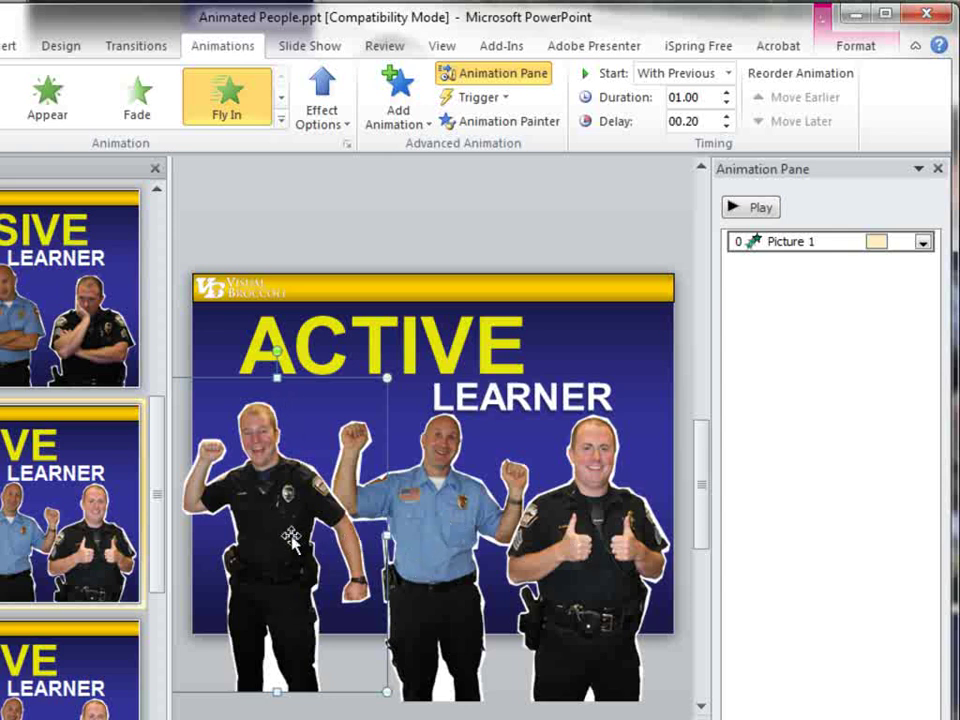
left_click(486, 124)
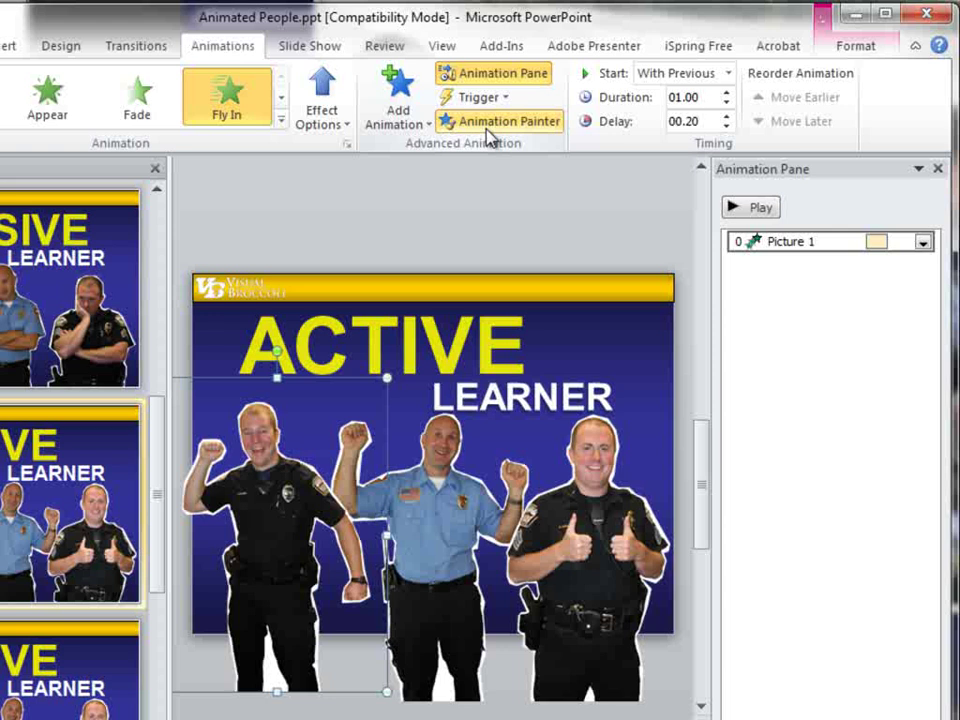
left_click(451, 531)
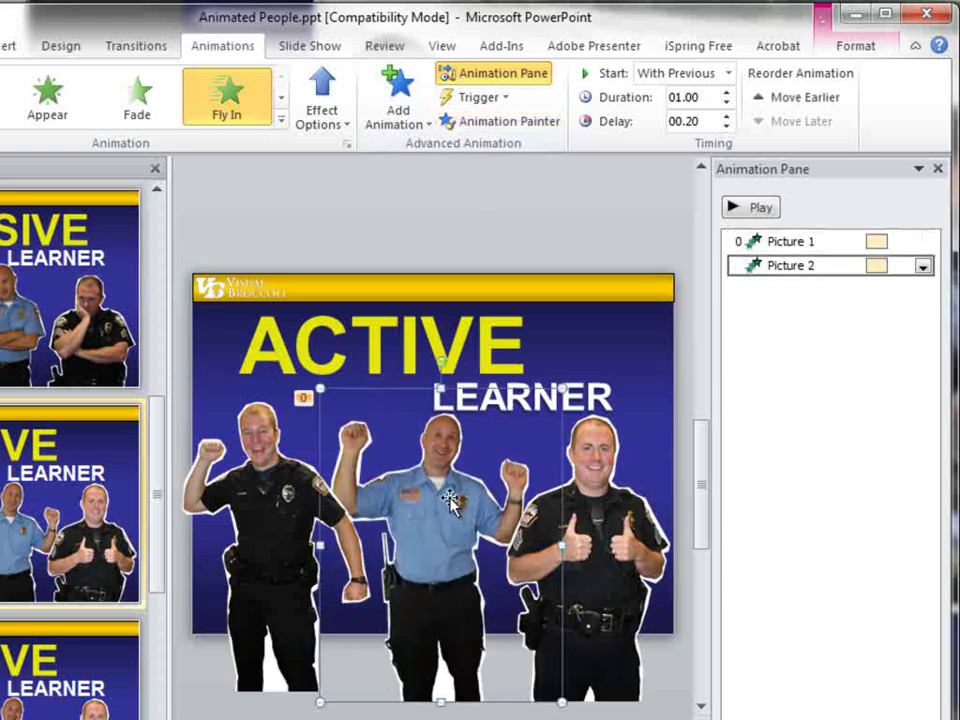
left_click(486, 124)
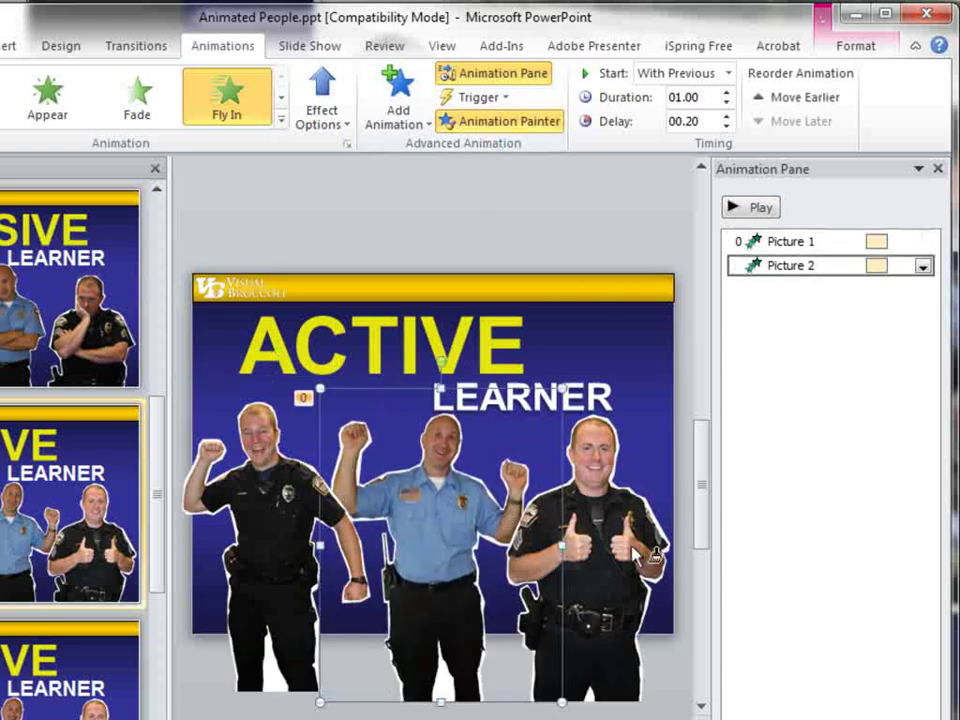
left_click(617, 557)
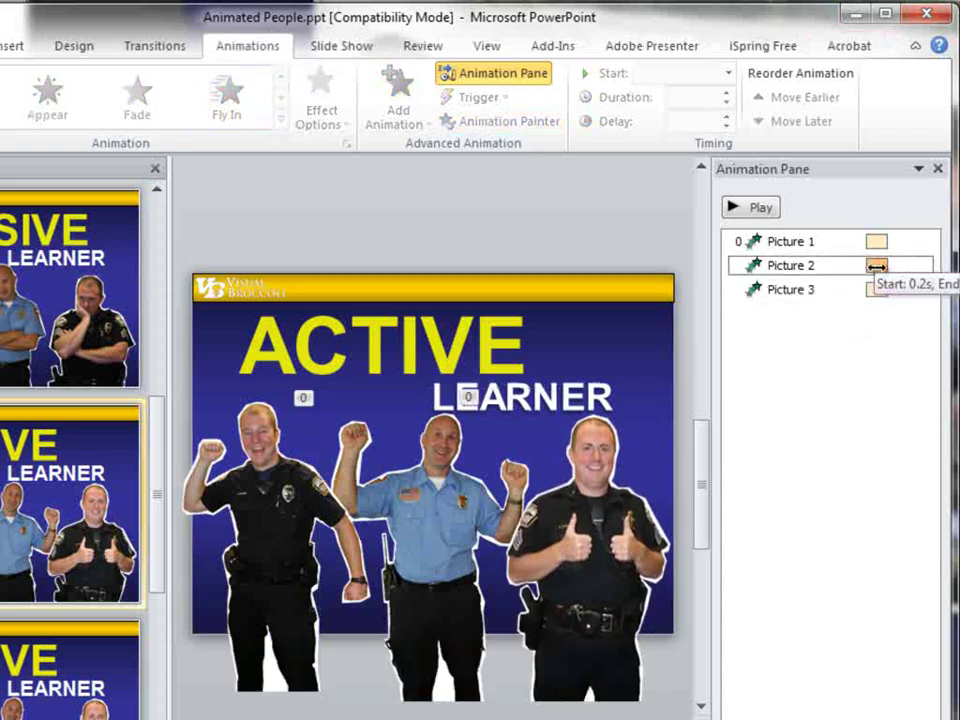
left_click_drag(876, 266, 882, 276)
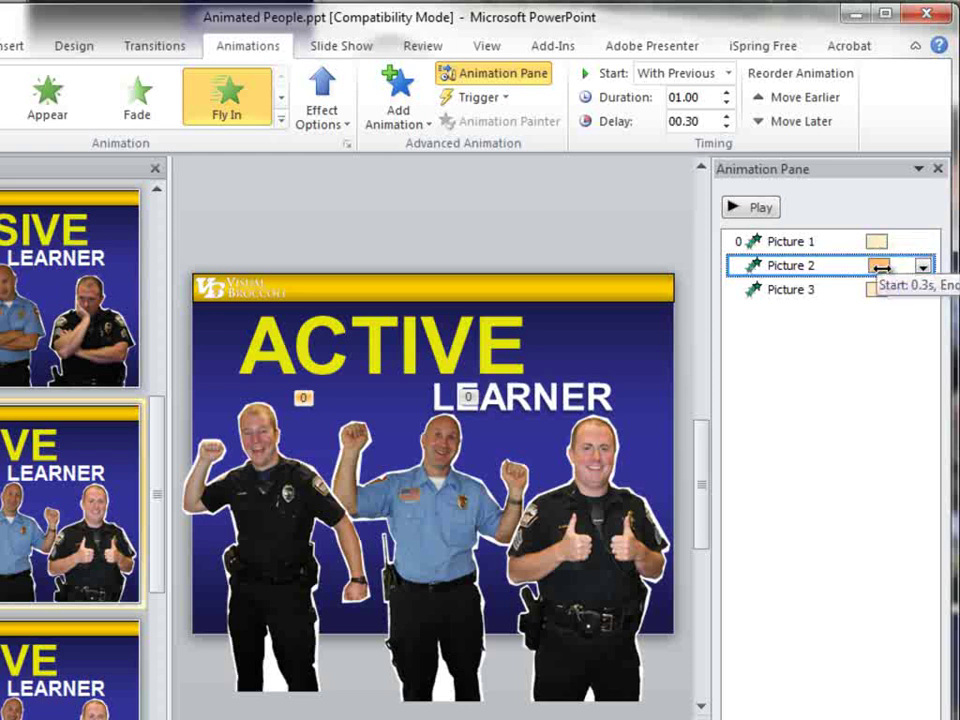
left_click(750, 209)
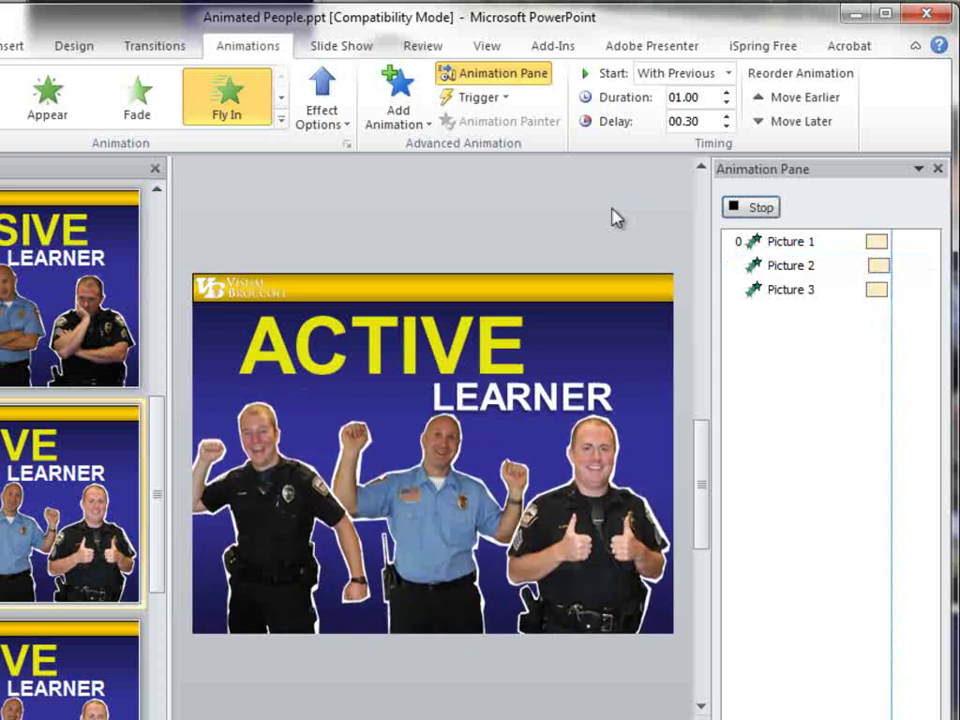